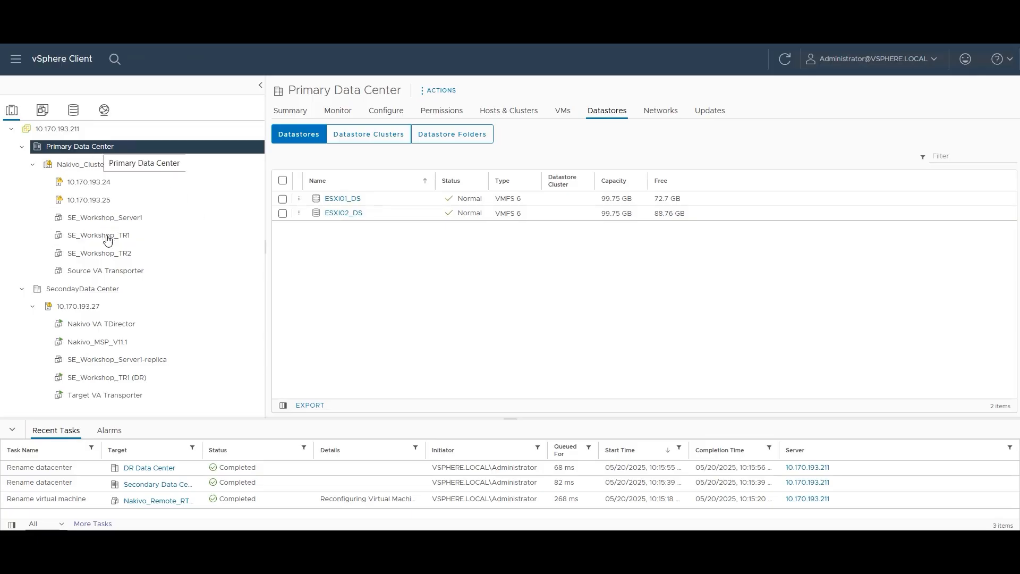
Step: Review the source and target transporter VMs, the Nakivo VA TDirector VM, both data centers' datastores and host 10.170.193.27
click(91, 272)
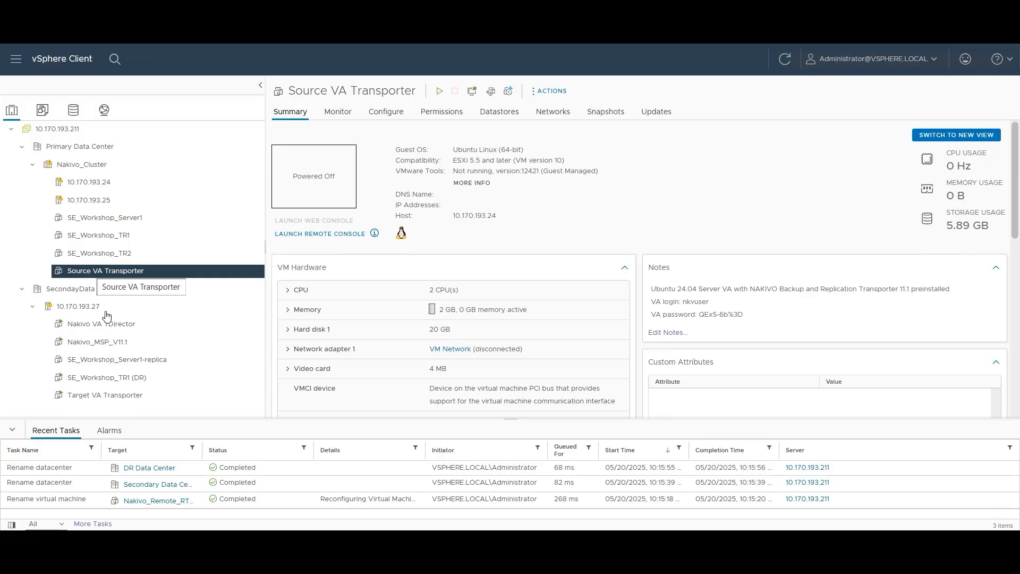
click(87, 290)
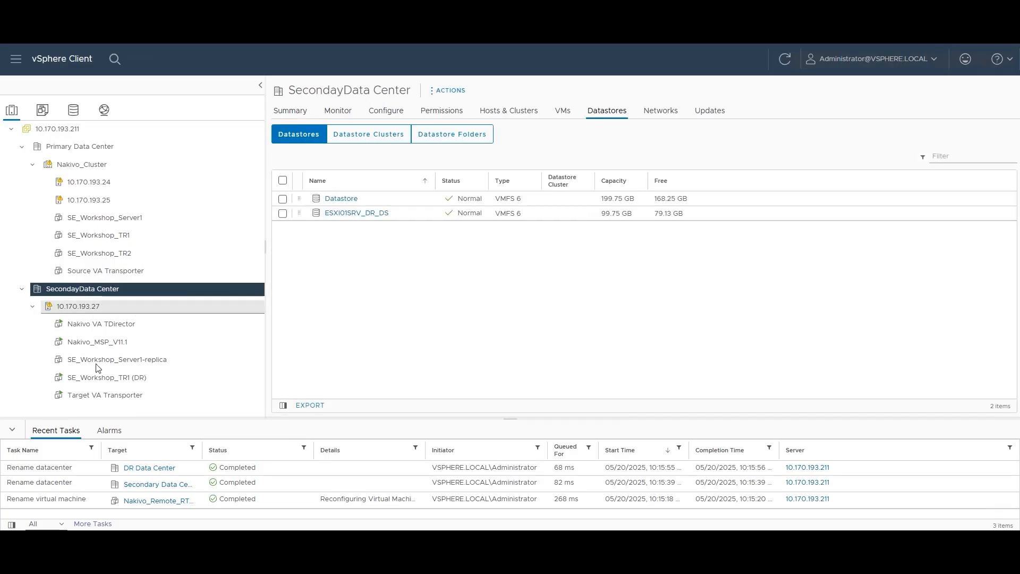
click(109, 398)
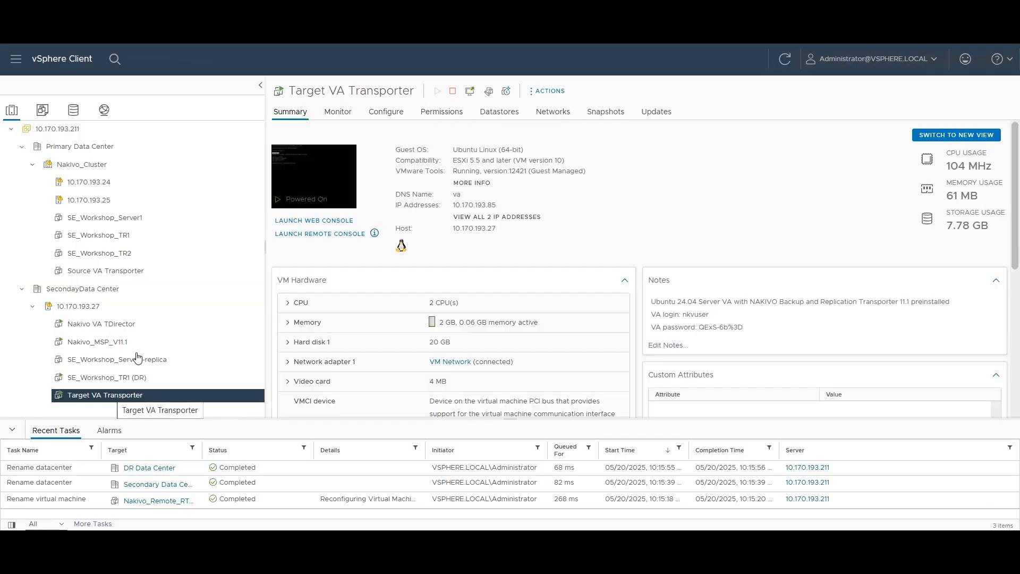
click(125, 325)
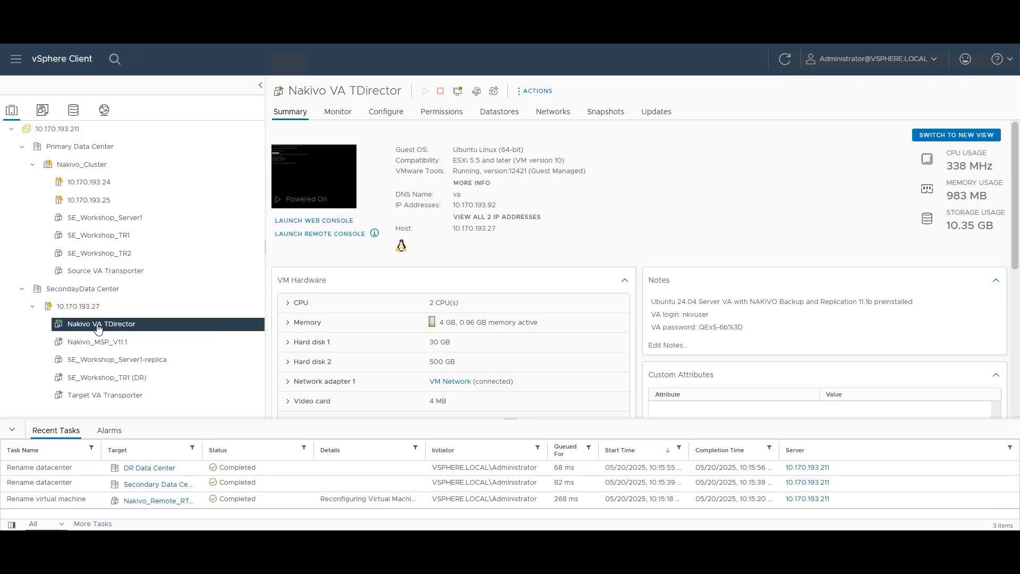
click(84, 149)
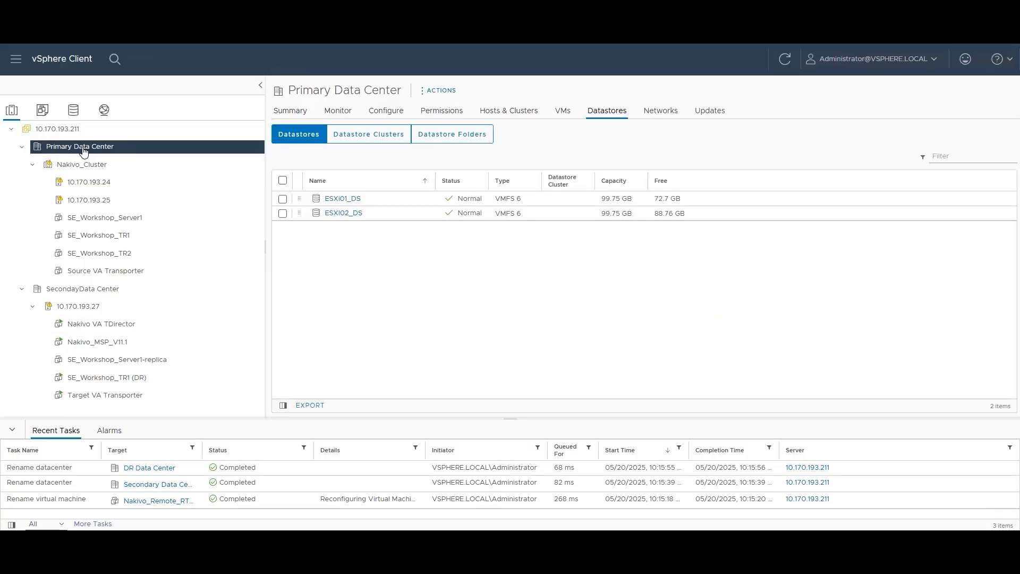
click(85, 307)
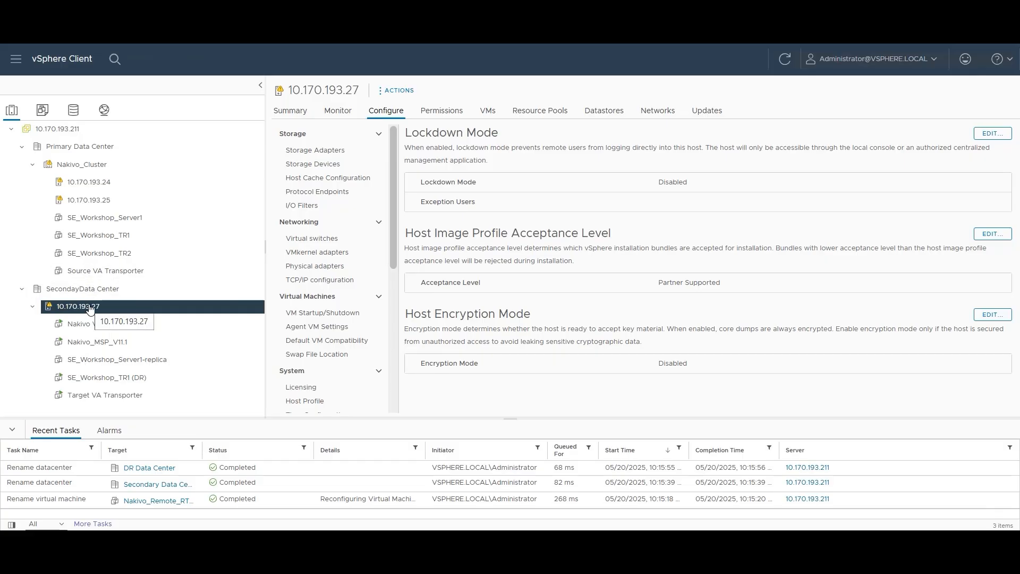
Step: Set the Host Image Profile Acceptance Level of host 10.170.193.24 to Community Supported in its security profile
click(91, 183)
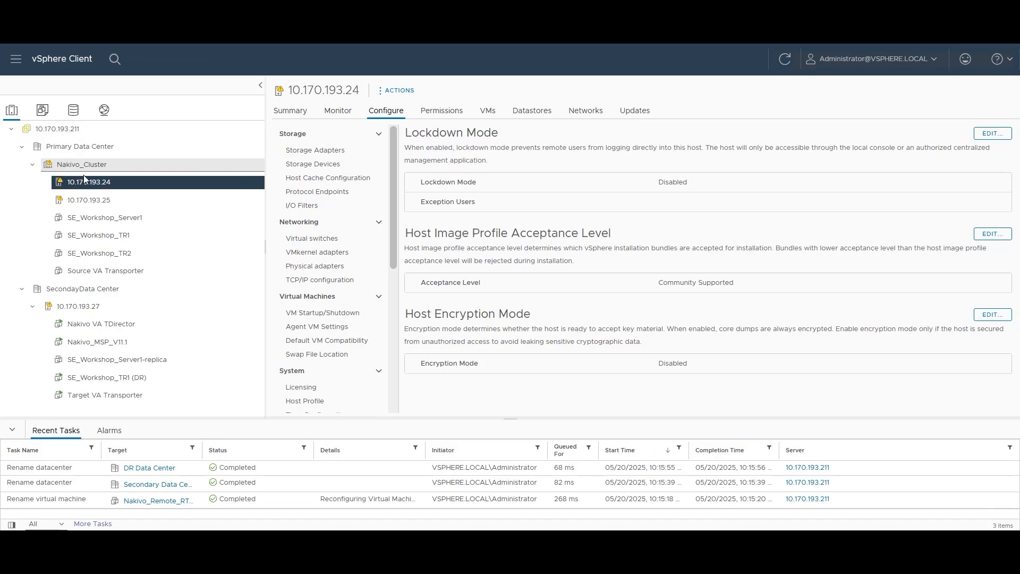
click(315, 150)
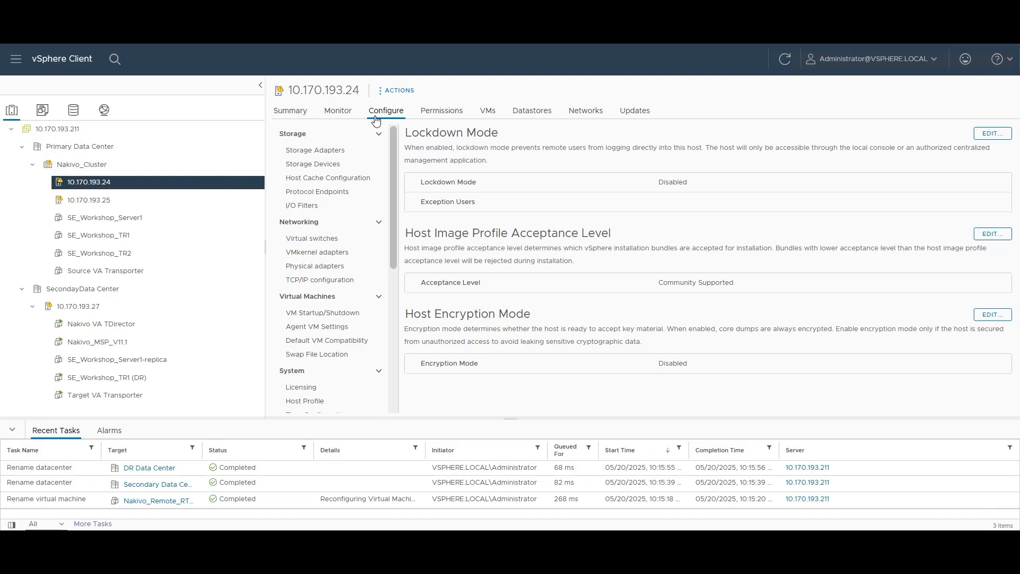
scroll(324, 287, down, 5)
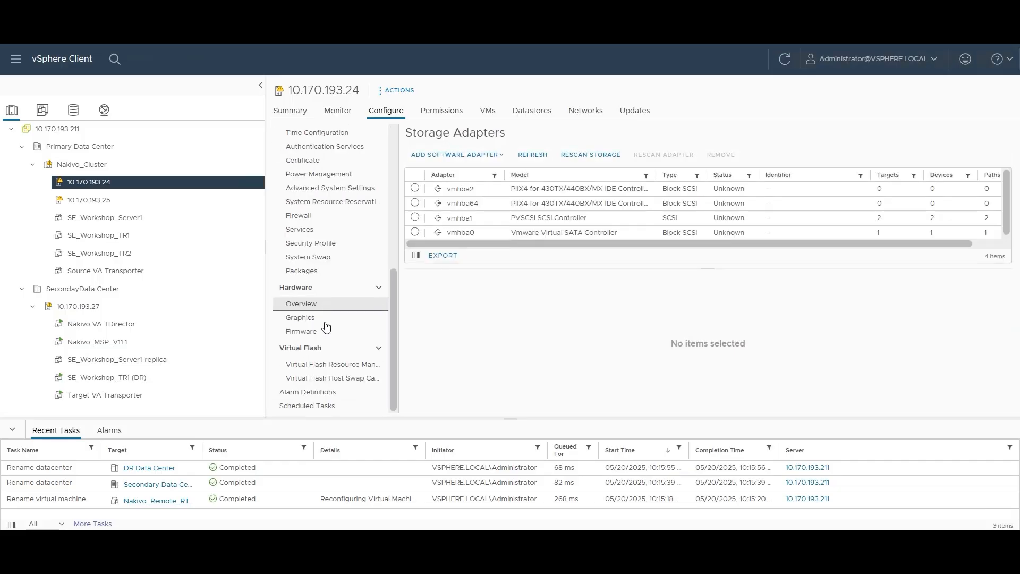
click(305, 247)
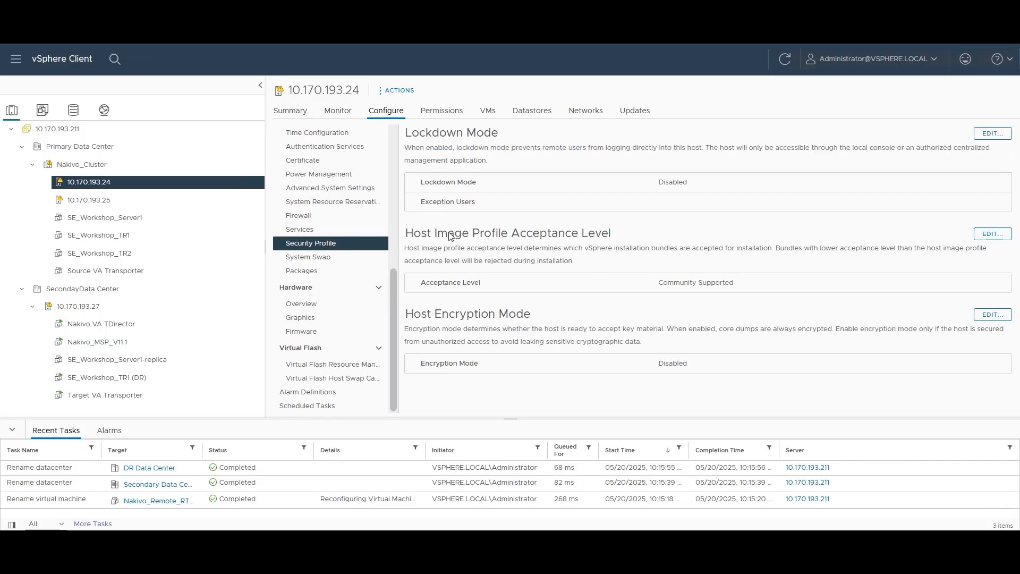
drag(405, 234, 619, 240)
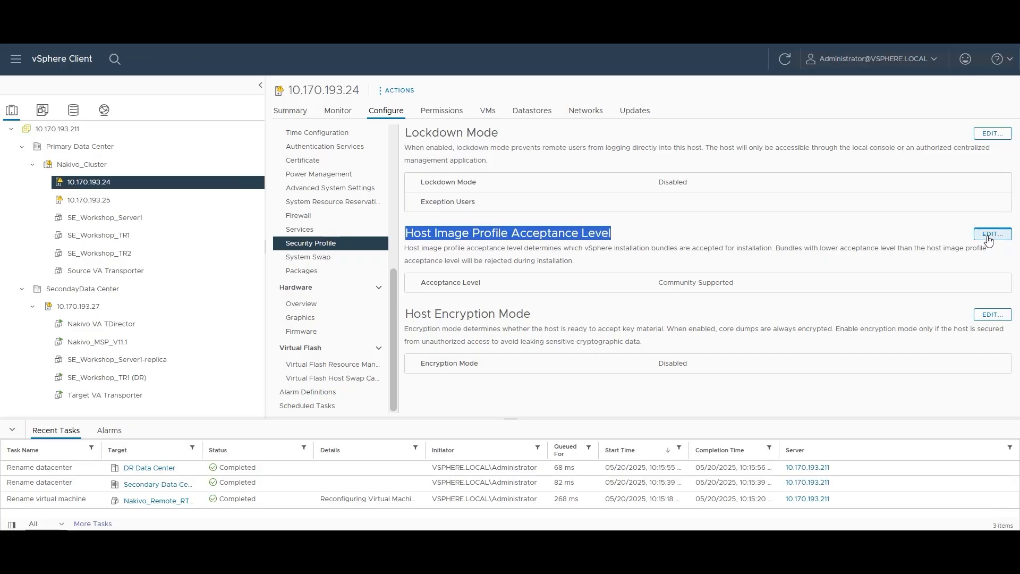
click(988, 239)
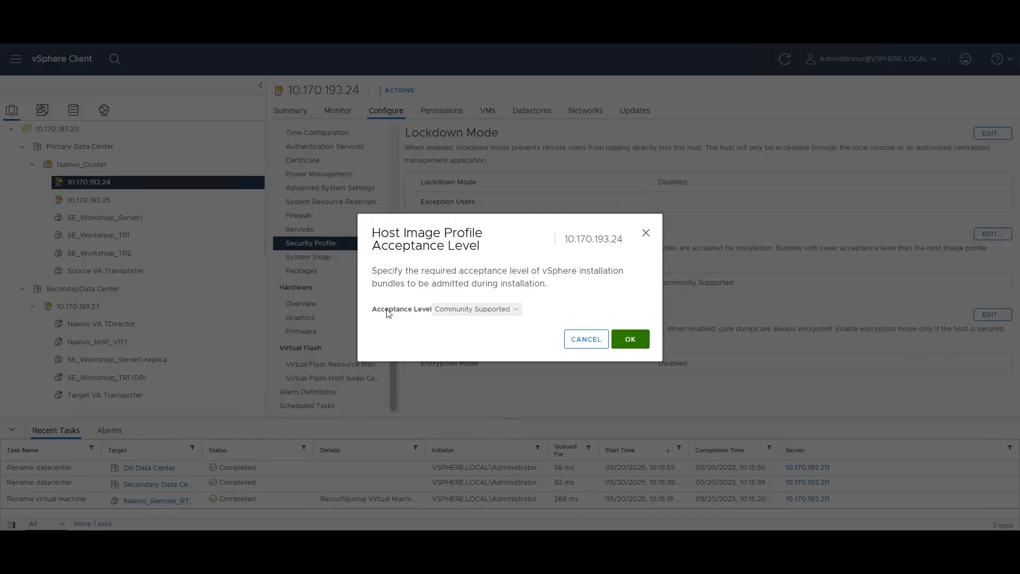
click(465, 310)
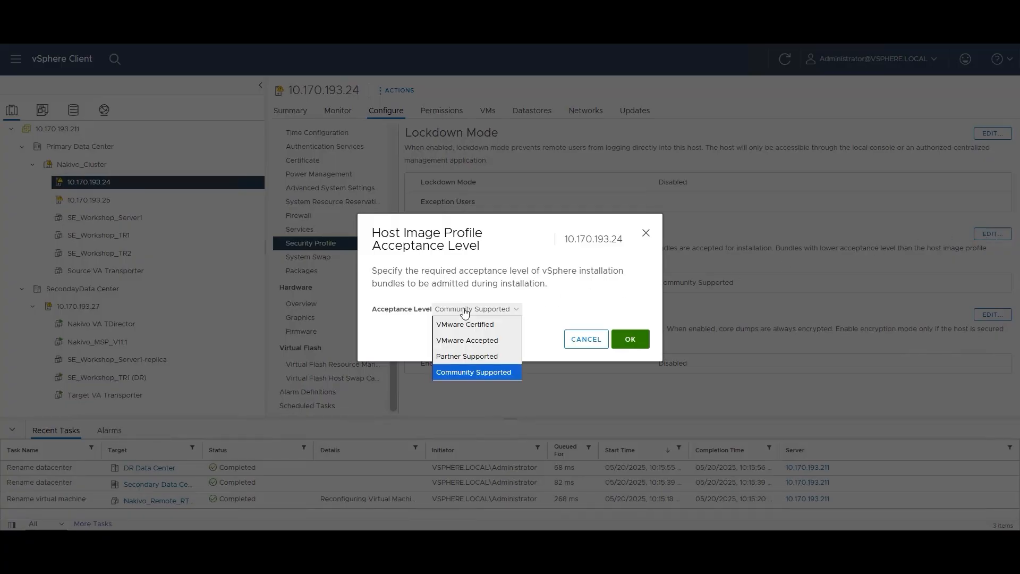
click(457, 372)
click(628, 341)
Step: Apply Community Supported as the Host Image Profile Acceptance Level for host 10.170.193.25
click(94, 203)
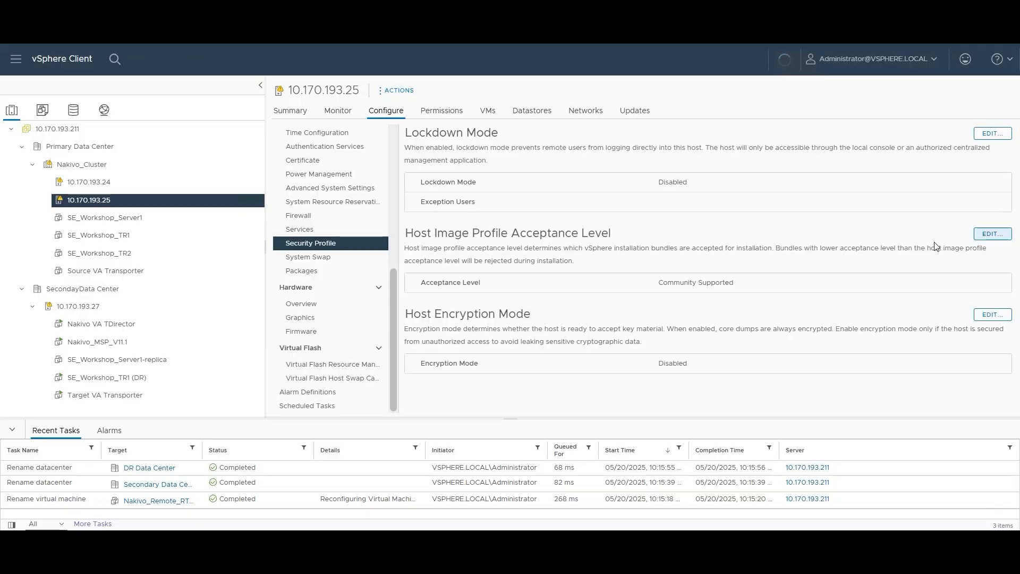
click(982, 236)
click(457, 310)
click(616, 341)
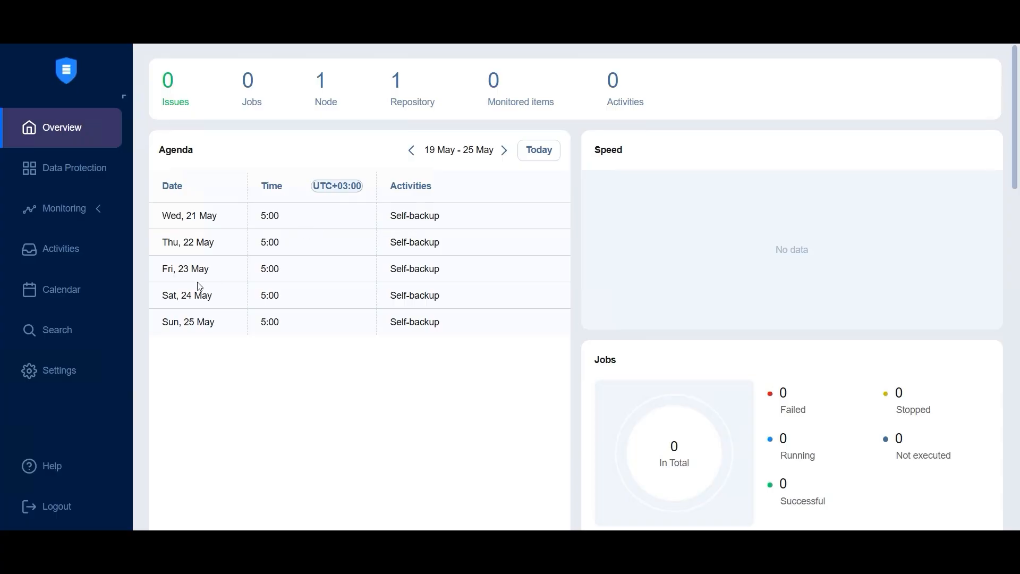
Step: Switch to NAKIVO Backup & Replication and start adding an inventory item for the Virtual platform, type VMware vCenter or ESXi host
click(77, 361)
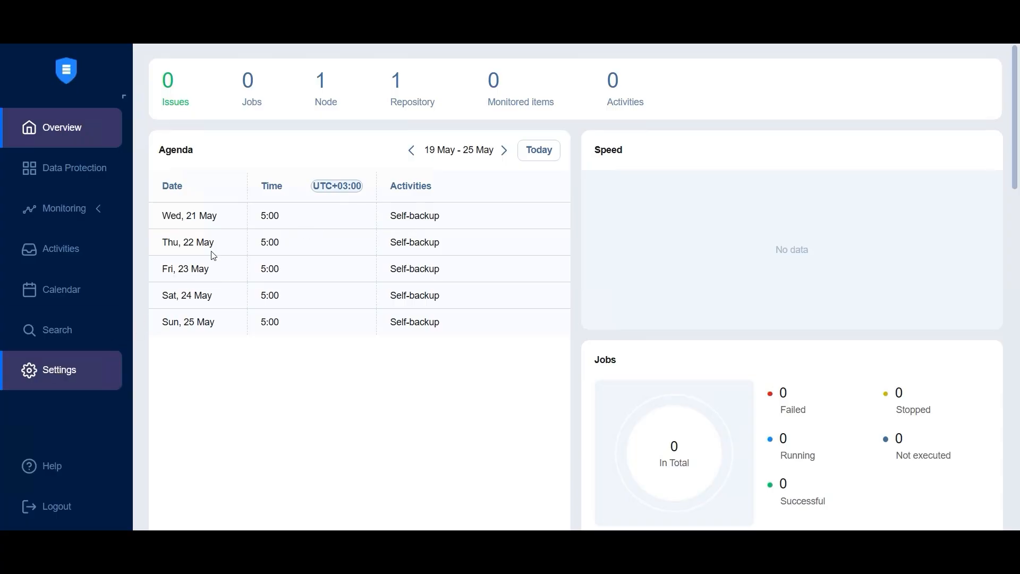
scroll(226, 308, down, 4)
click(230, 341)
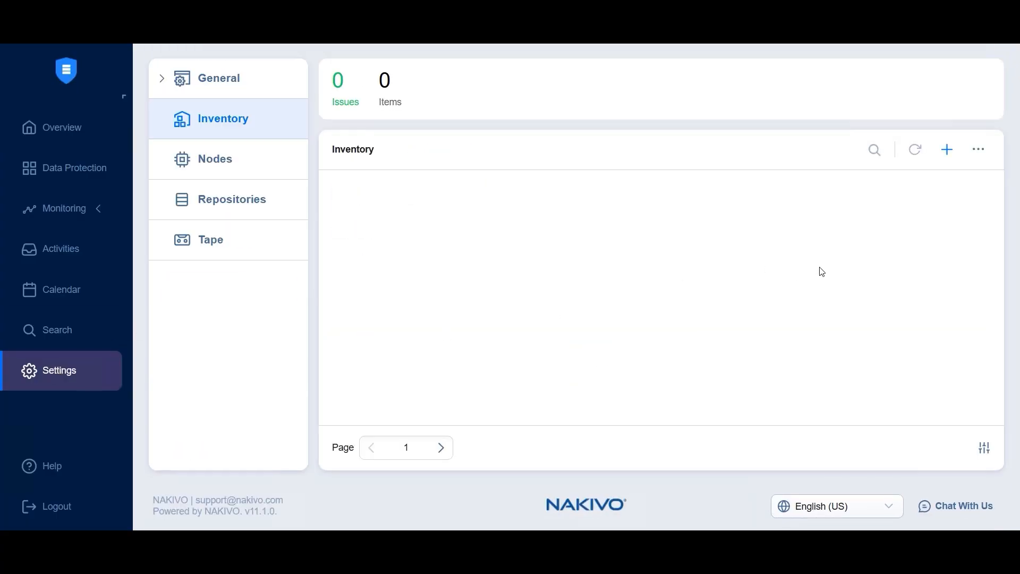
click(948, 151)
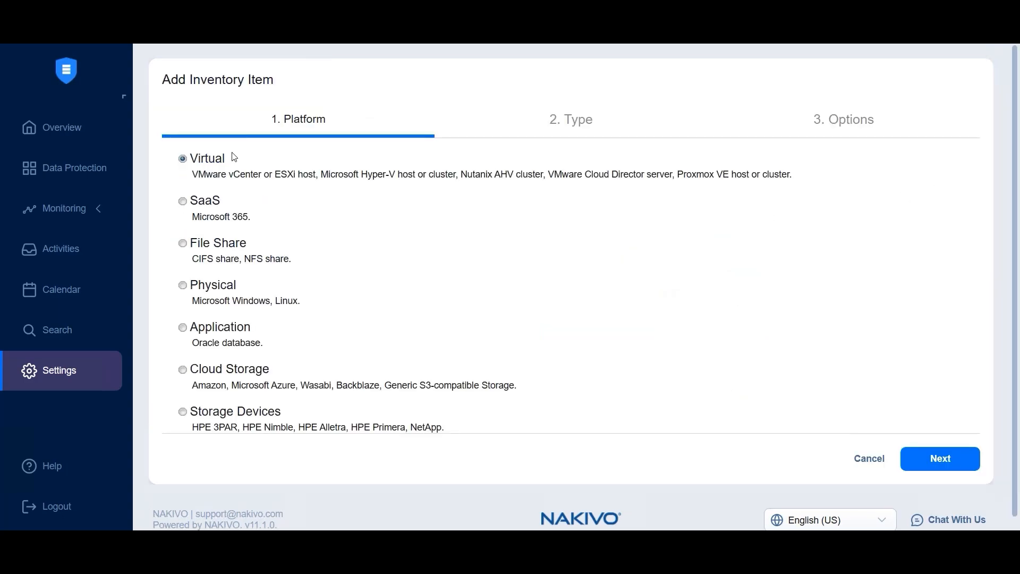
drag(206, 159, 214, 158)
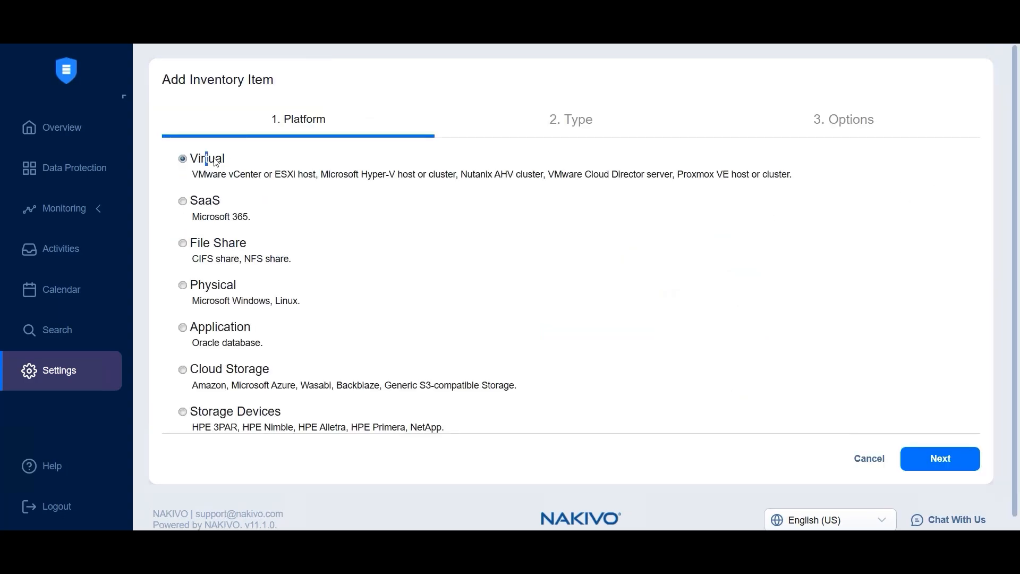
click(920, 458)
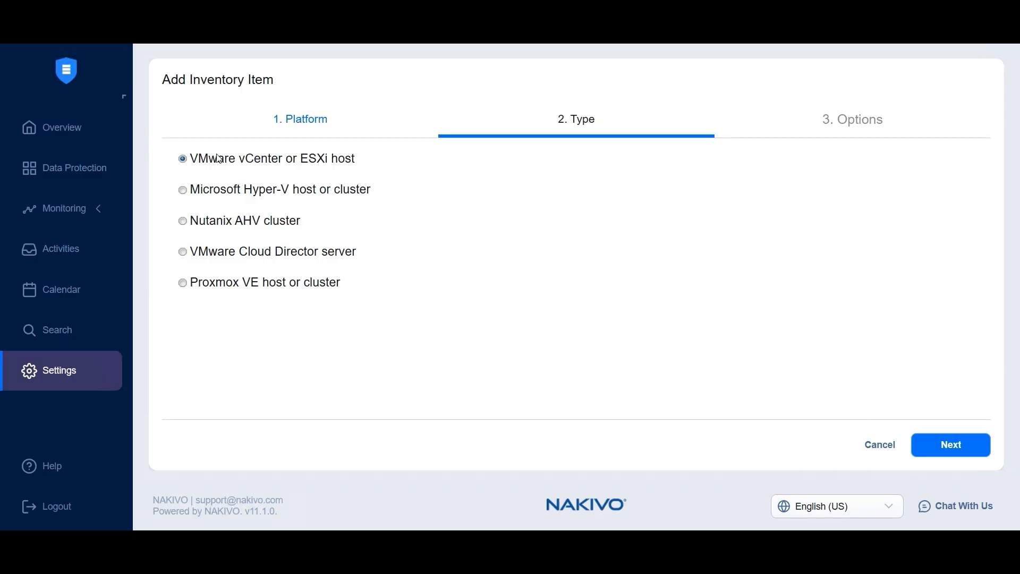
drag(199, 159, 357, 165)
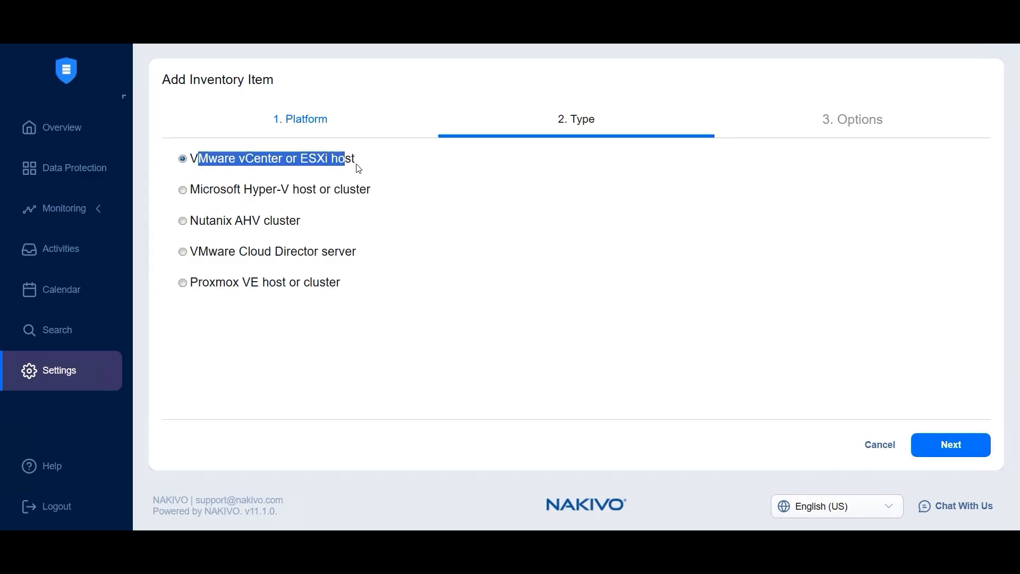
click(950, 446)
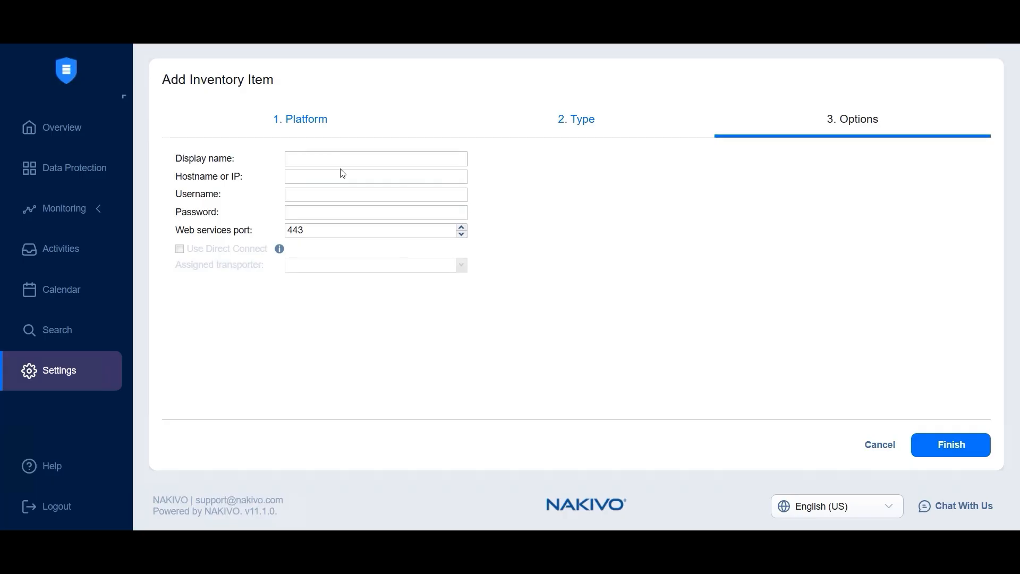
Step: Add the inventory item with display name vCenter, IP 10.170.193.211, and the administrator username and account password
text(vCenter)
key(Tab)
text(10.170.193.21)
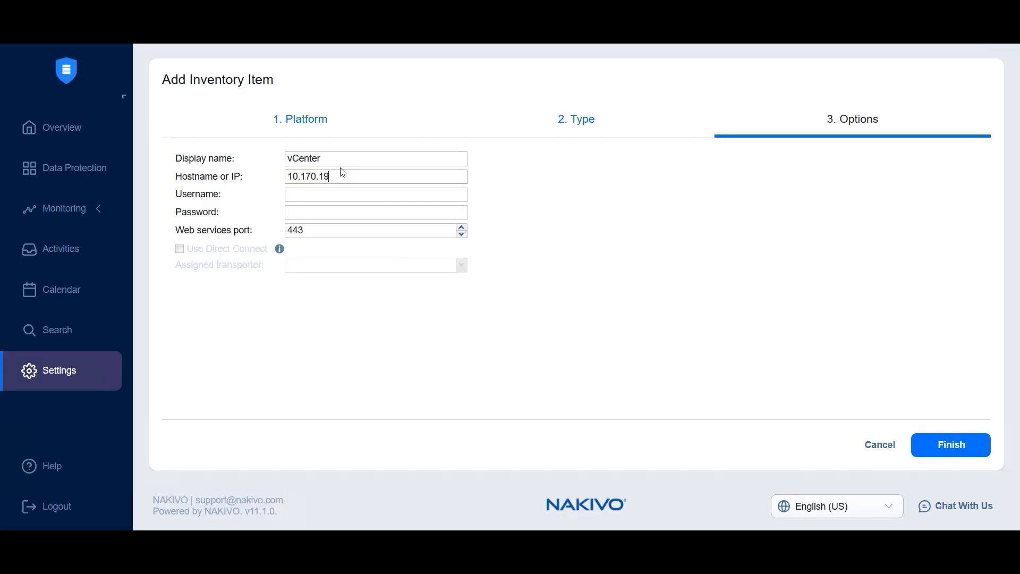
click(370, 200)
text(Administrator@vsphere.local)
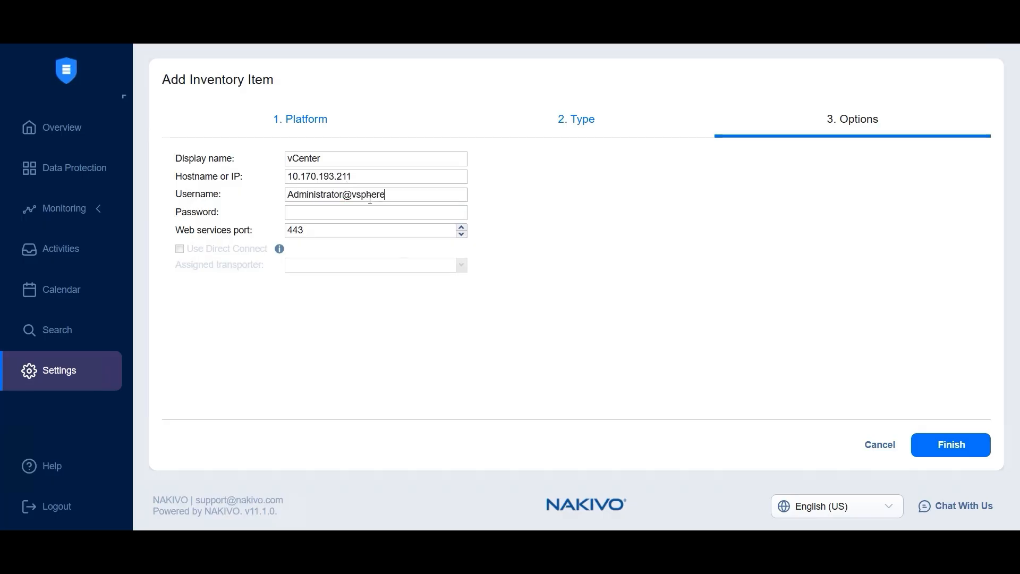
key(Tab)
text(********)
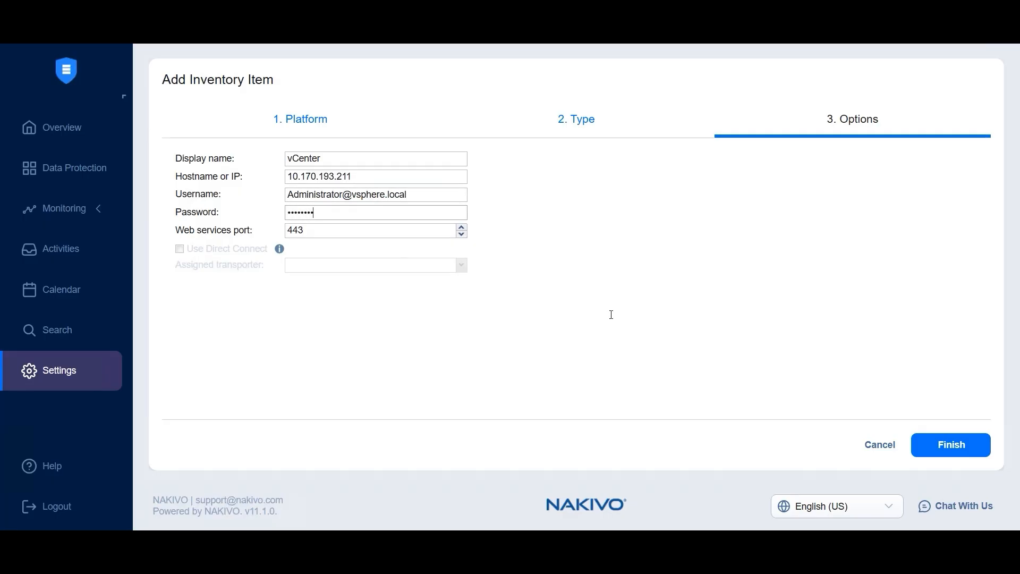
click(936, 440)
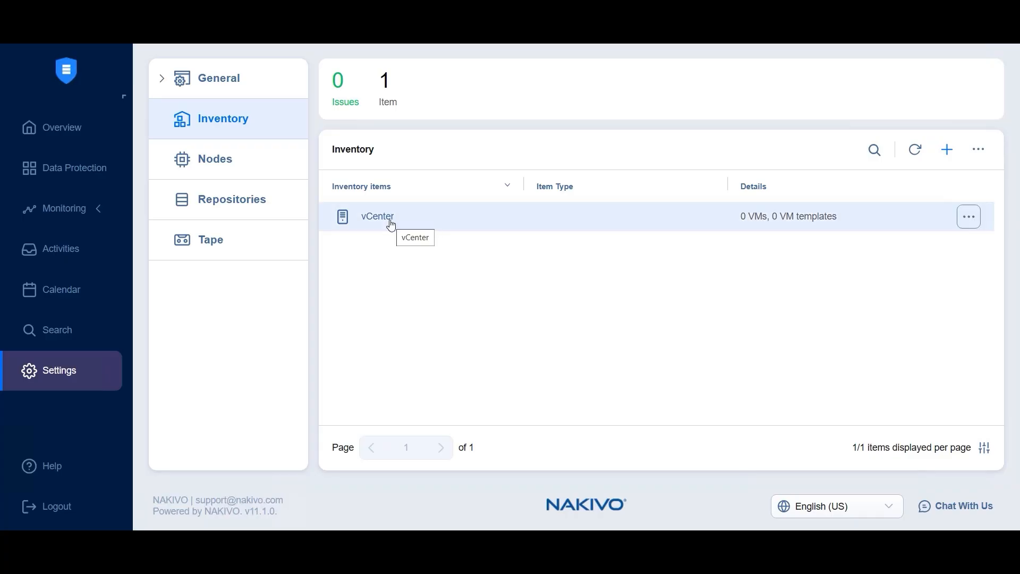
Step: Examine the data centers, cluster and host listed under the vCenter inventory item, returning to the inventory list
click(417, 219)
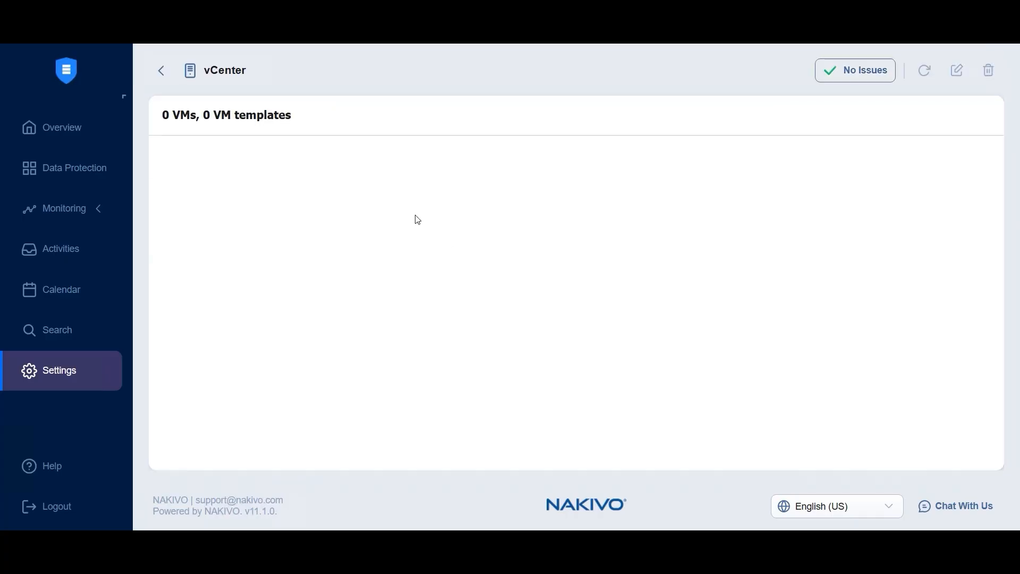
click(161, 71)
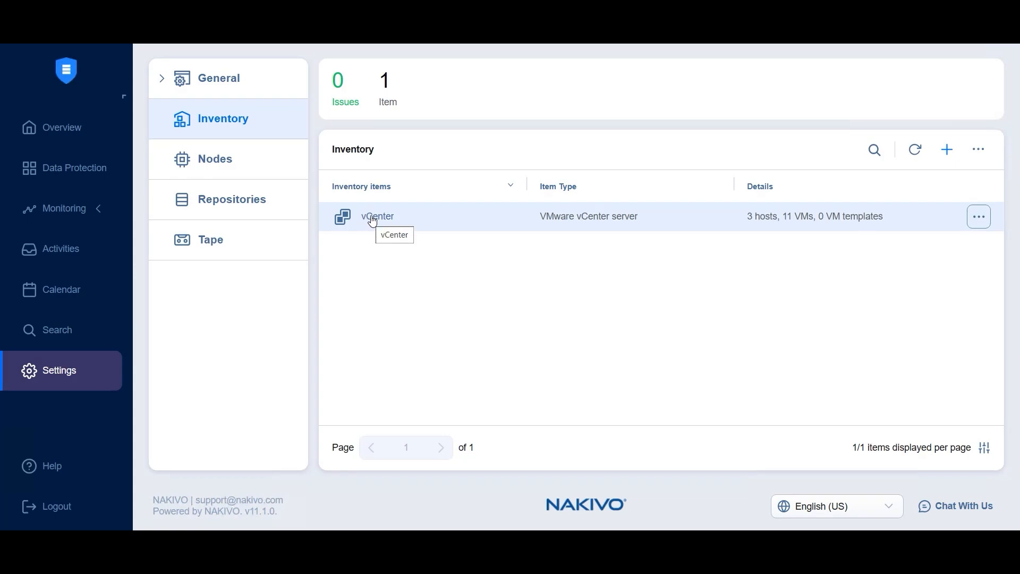
click(439, 216)
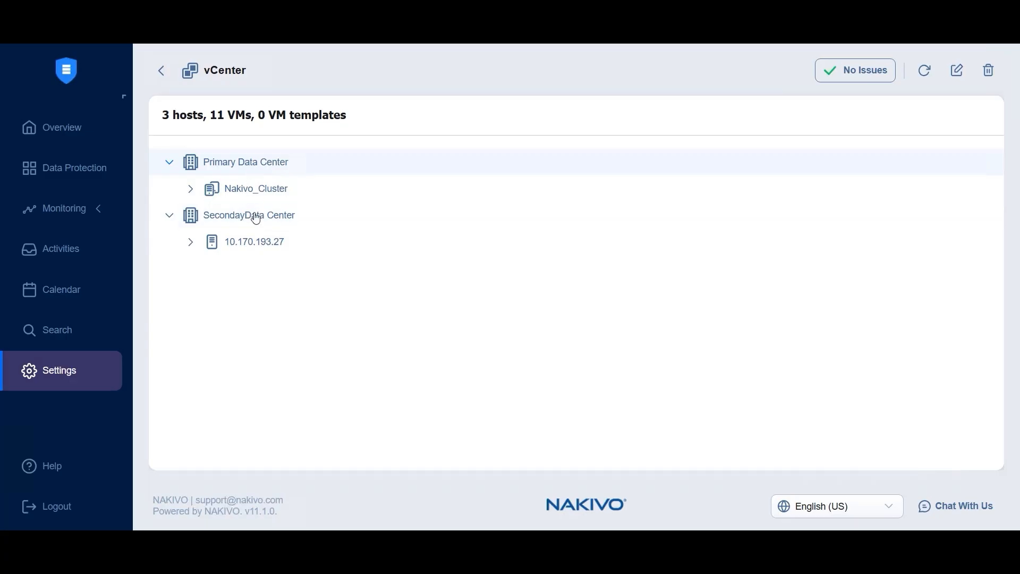
click(162, 70)
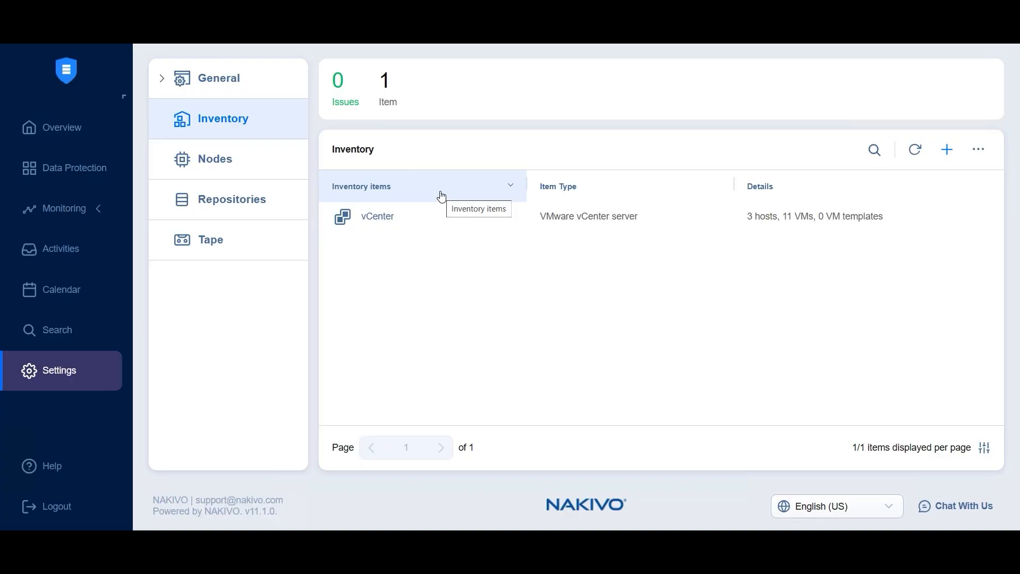
Step: Start the Real-Time Replication Service setup from the nodes settings and select Nakivo_Cluster for the I/O filter
click(225, 163)
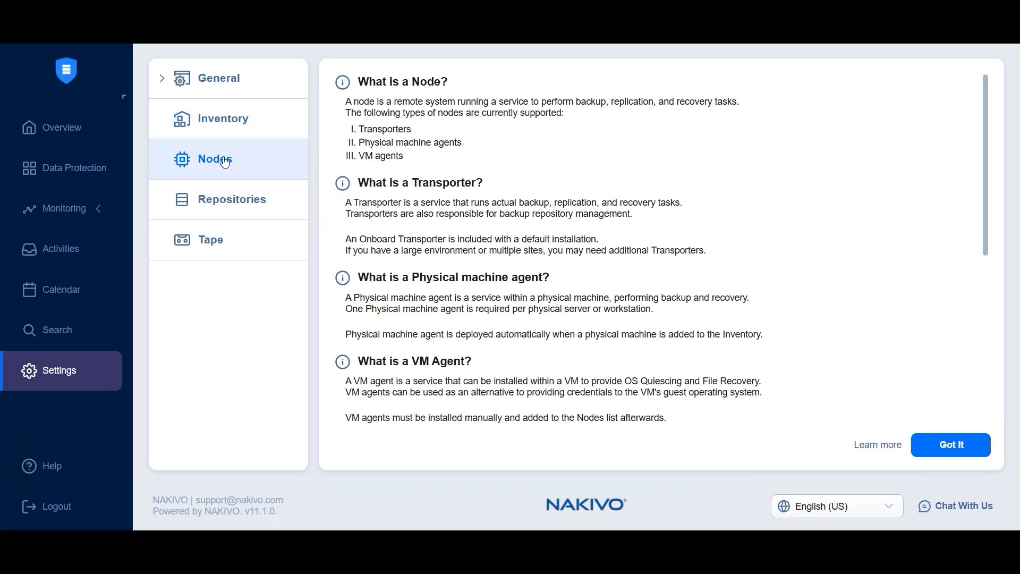
click(955, 446)
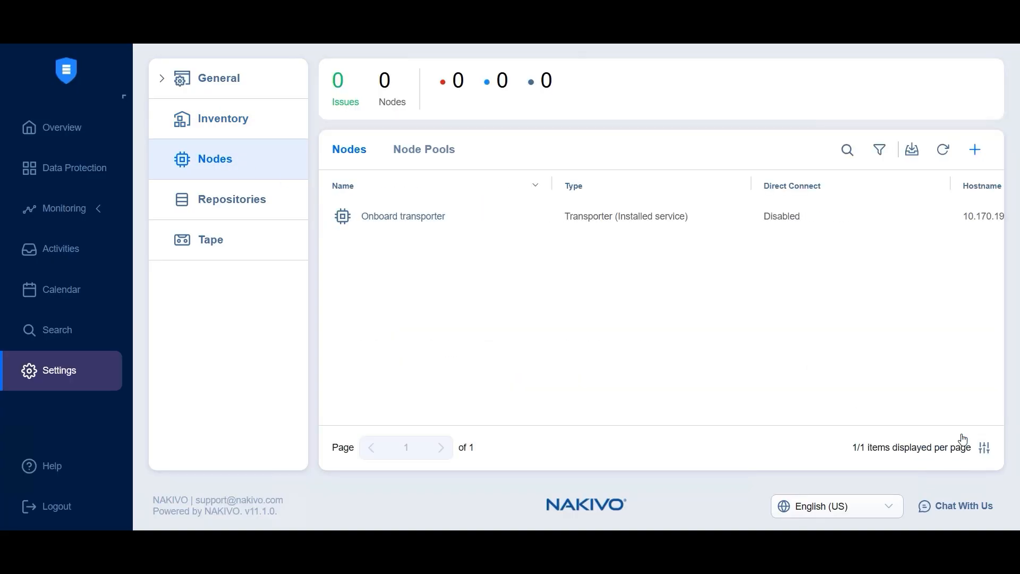
click(975, 147)
click(898, 294)
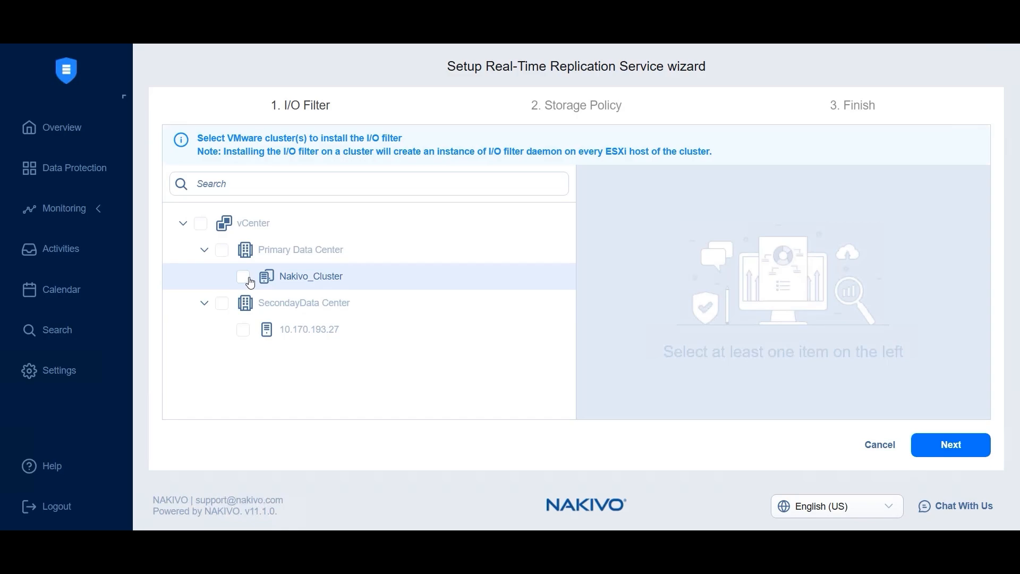
click(242, 277)
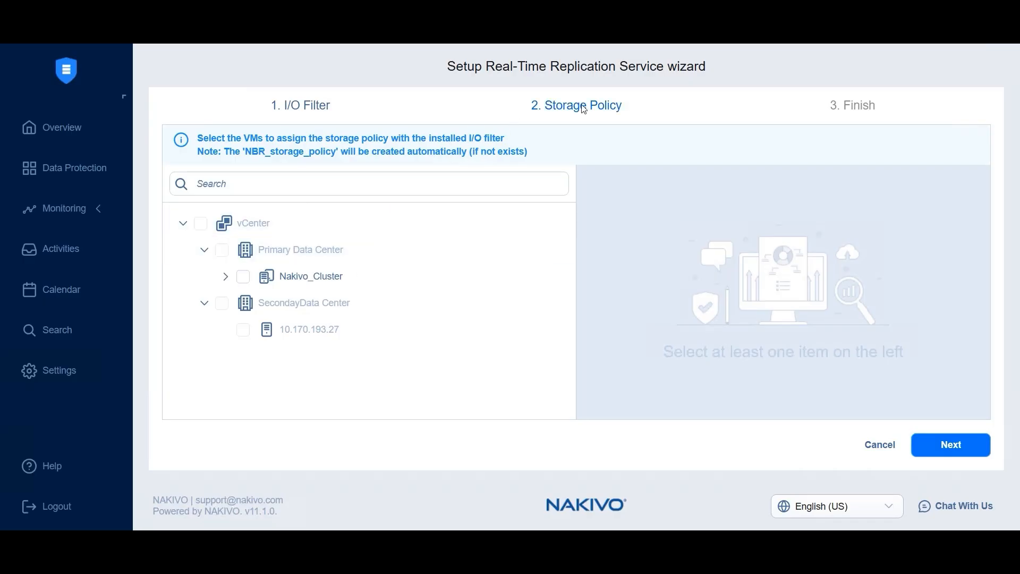
Step: Assign the storage policy to the SE_Workshop_Server1 VM in Nakivo_Cluster and start installing the real-time replication services
click(228, 277)
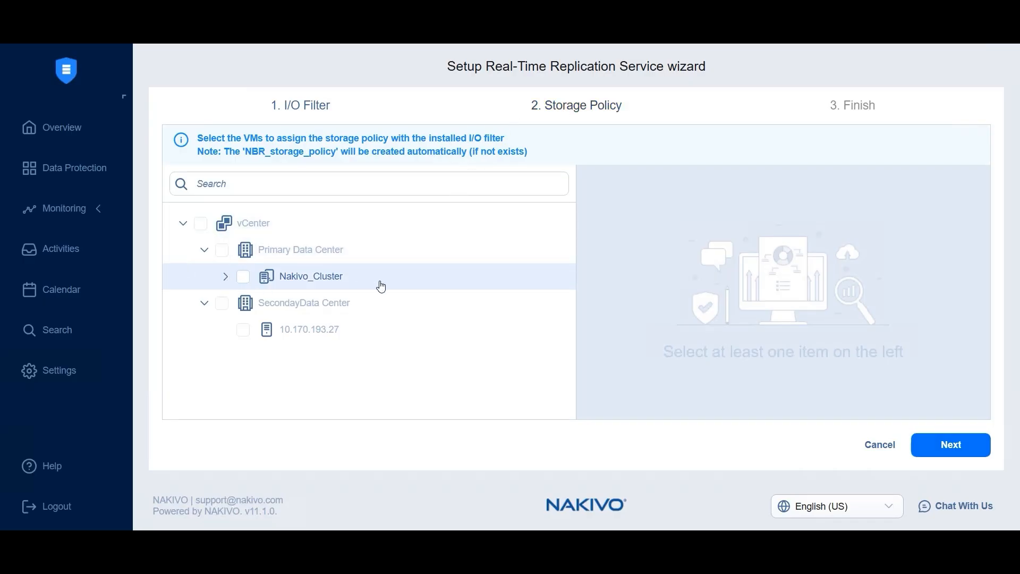
scroll(340, 308, down, 3)
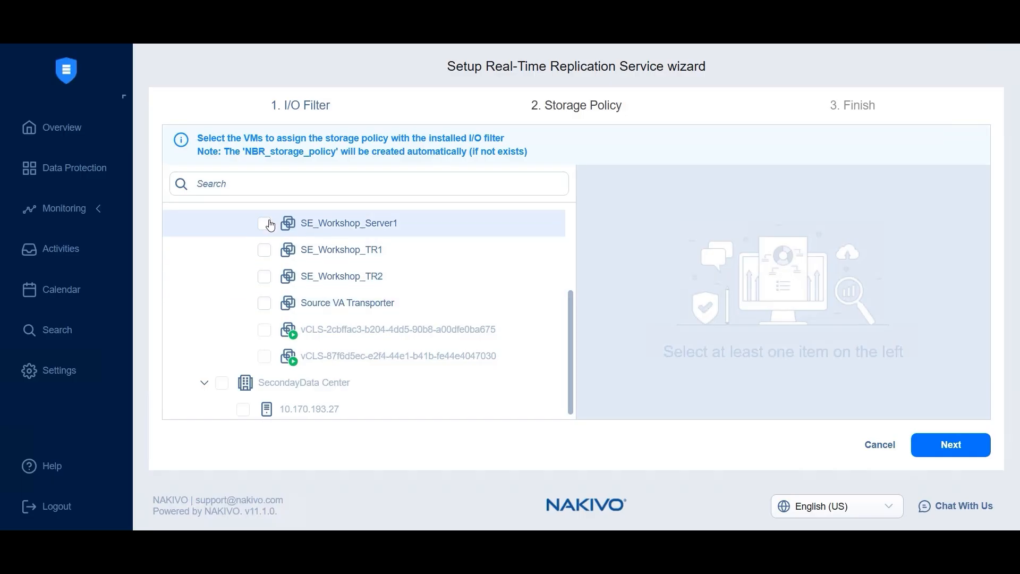
click(267, 223)
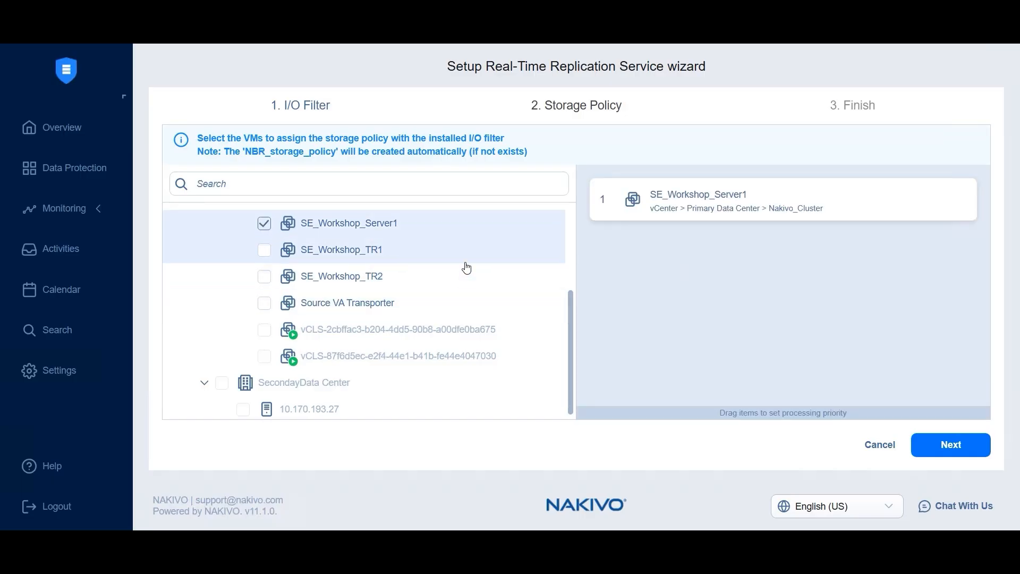
scroll(467, 266, up, 2)
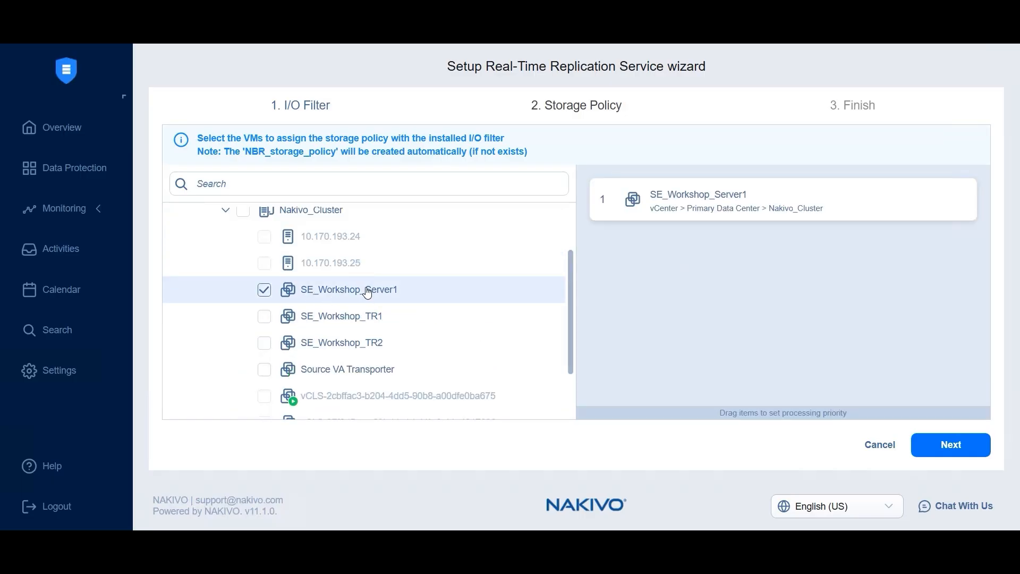
click(968, 447)
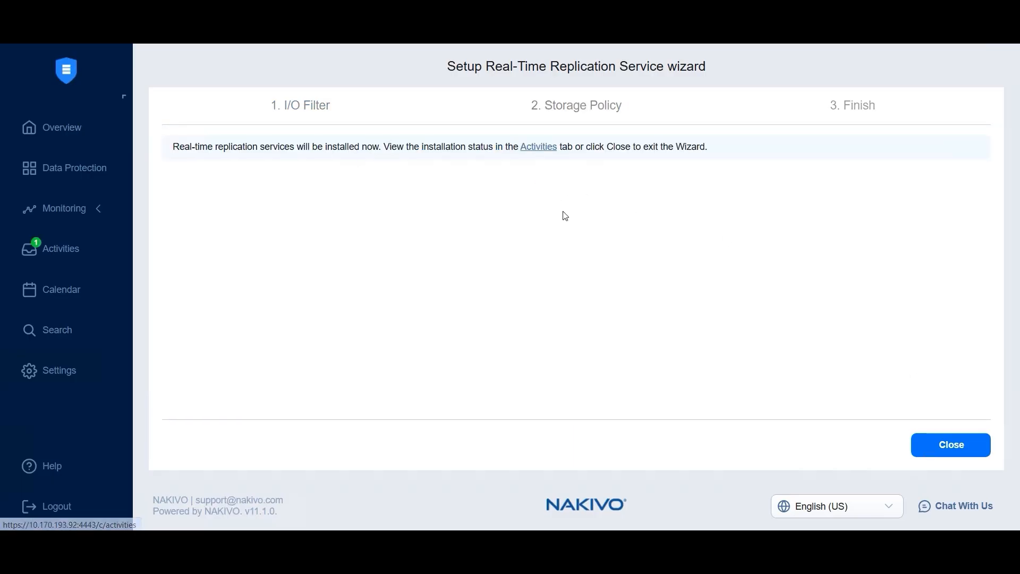
Step: Examine the running real-time replication service setup in the activities, and its related install tasks in vSphere Client
click(539, 149)
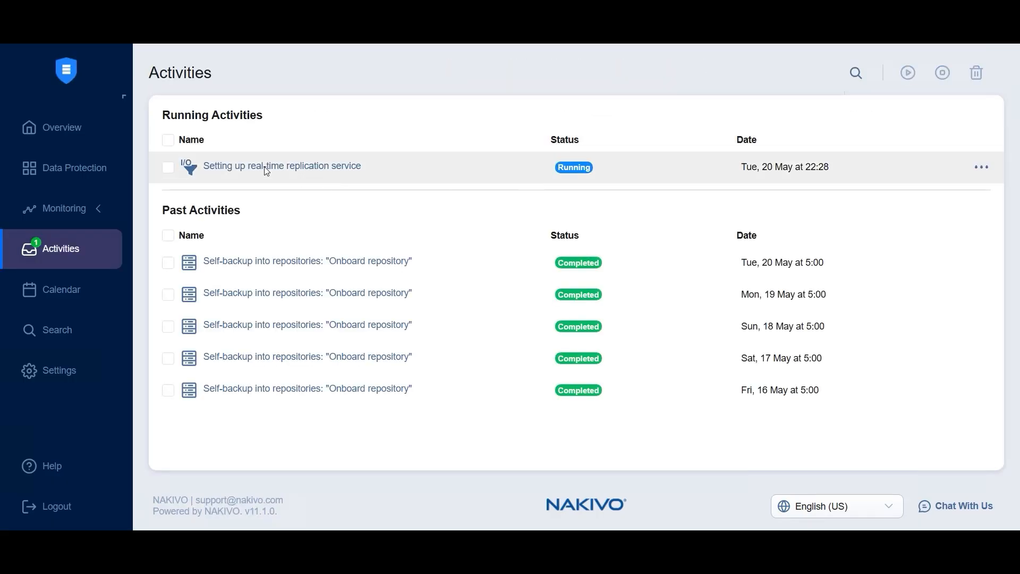
click(282, 167)
click(348, 122)
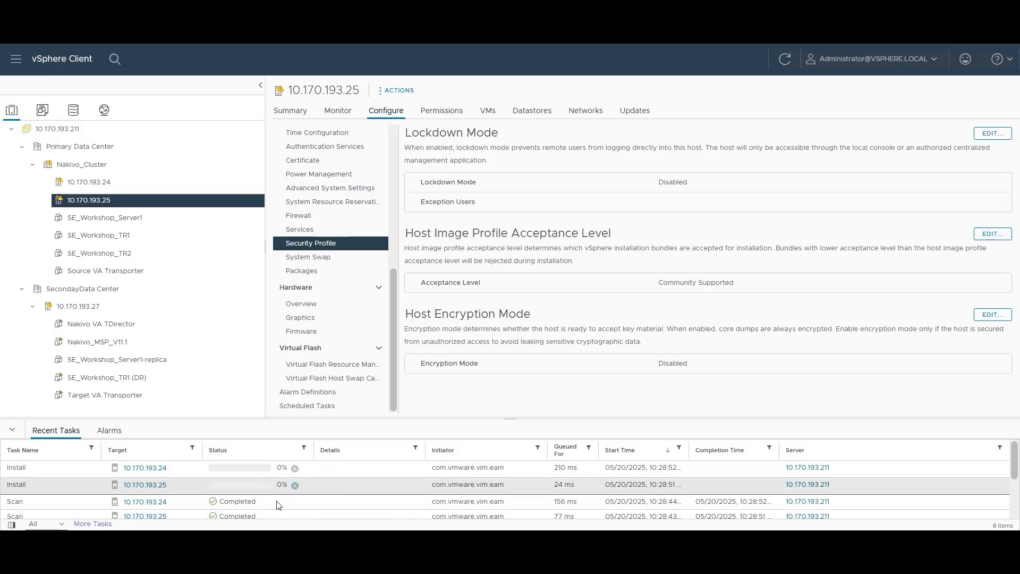
scroll(247, 474, down, 2)
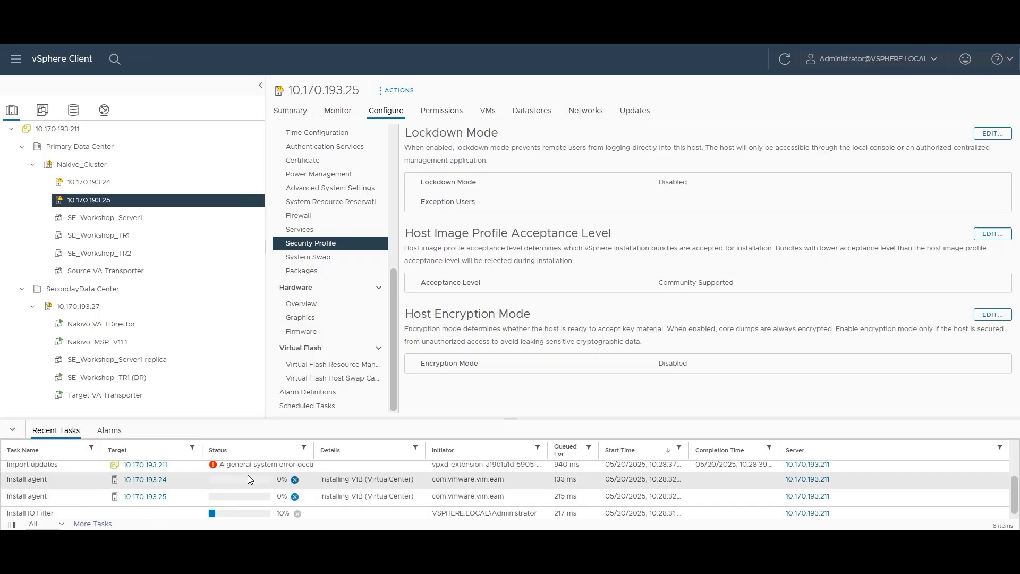
scroll(249, 475, up, 2)
scroll(252, 471, down, 2)
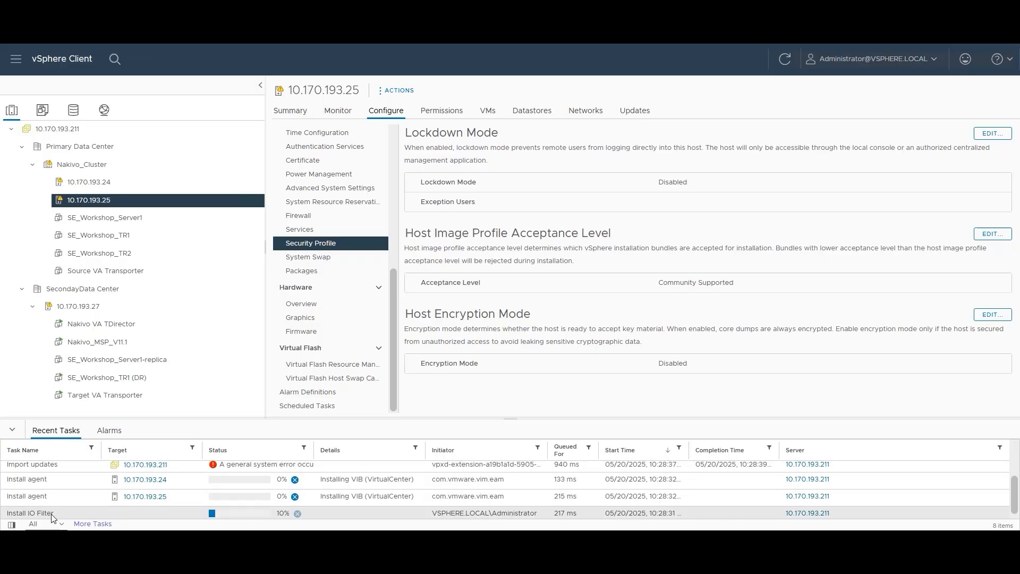
scroll(236, 472, up, 3)
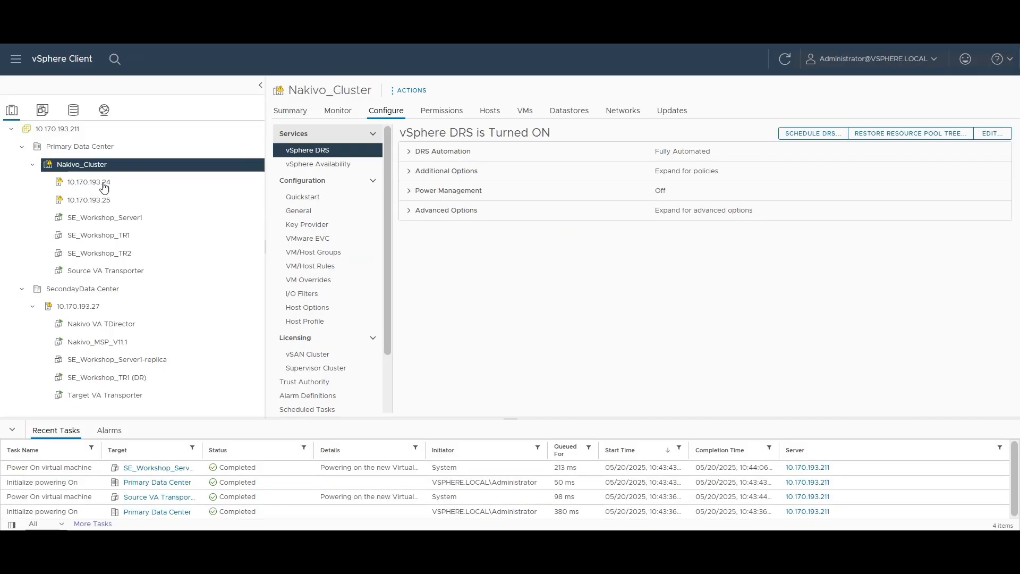
Step: Check hosts 10.170.193.24 and 10.170.193.25 for the nakfilter entry among their I/O filters
click(95, 184)
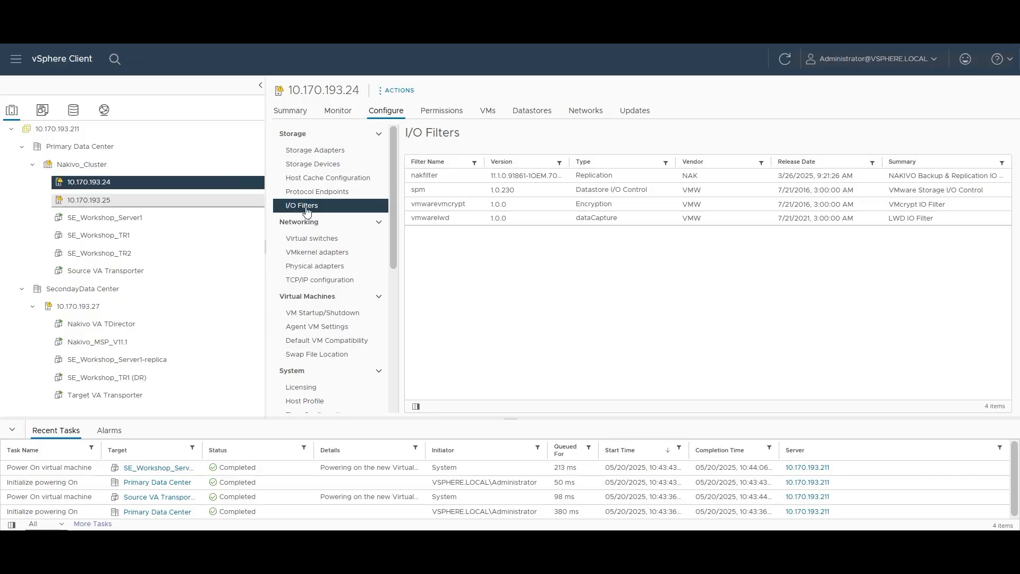
click(372, 117)
click(313, 207)
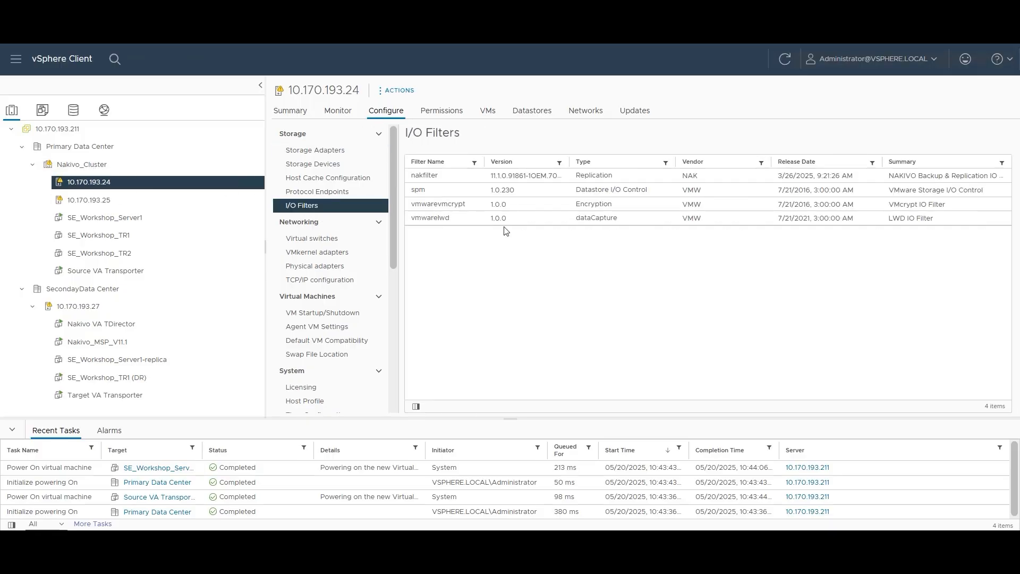
double_click(414, 176)
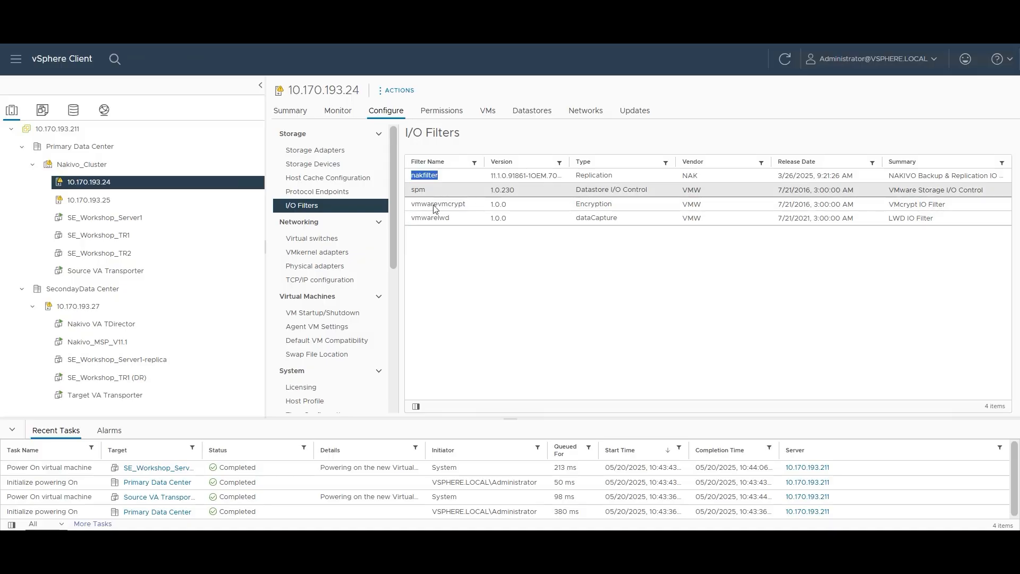
click(159, 201)
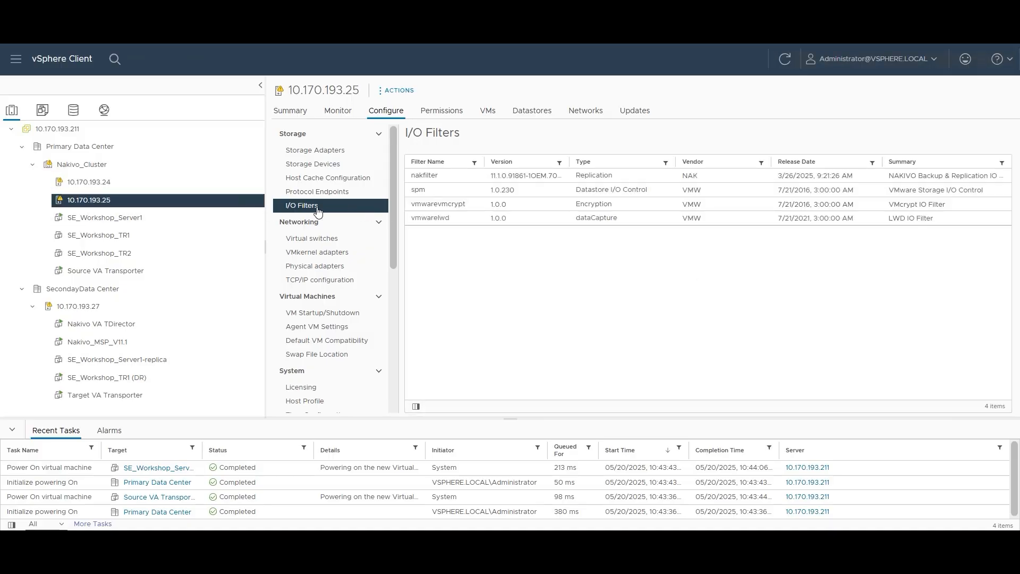
double_click(411, 177)
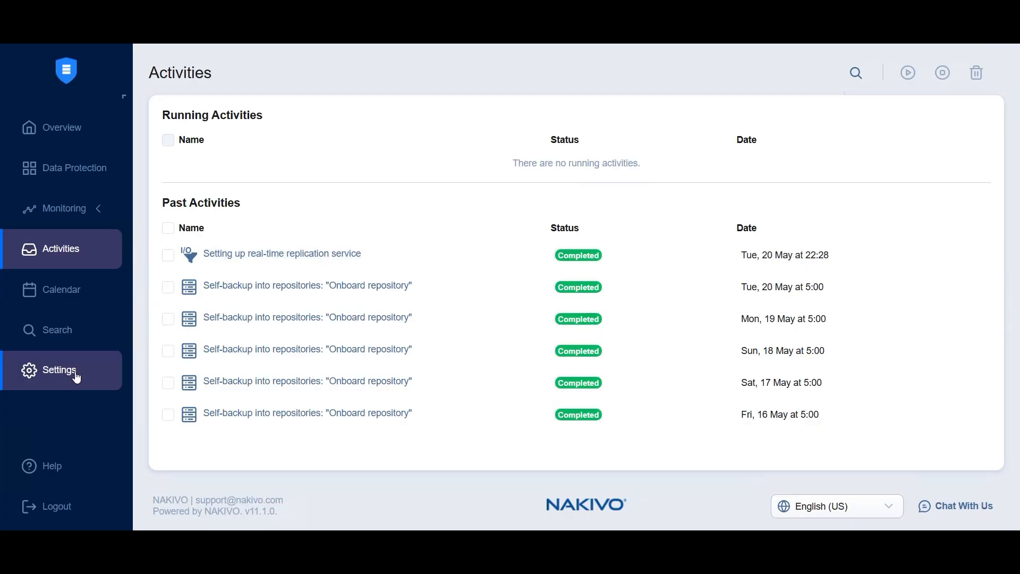
Step: Switch to NAKIVO Backup & Replication and examine the types, versions and status of the nodes in the settings
click(76, 375)
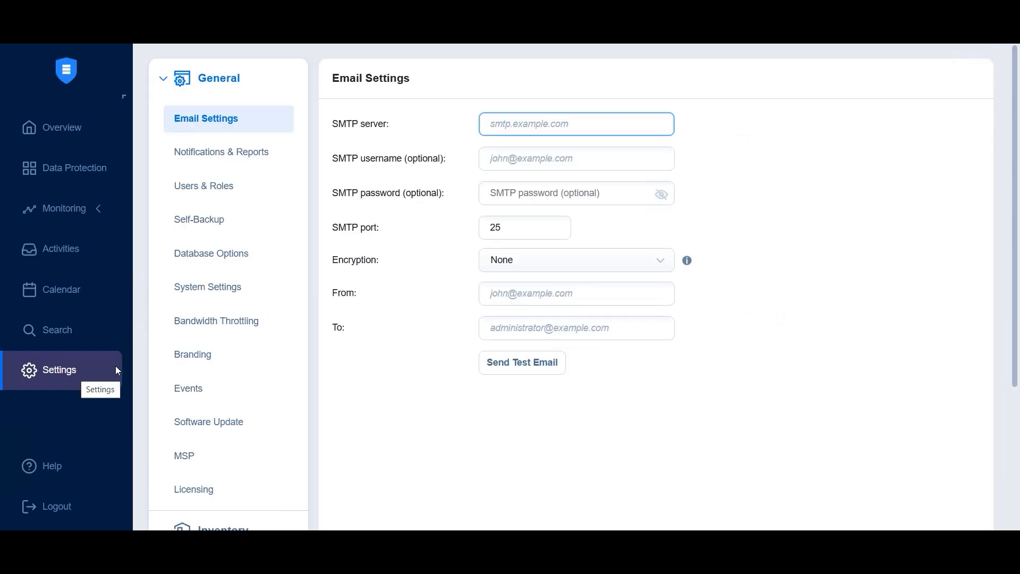
scroll(235, 332, down, 4)
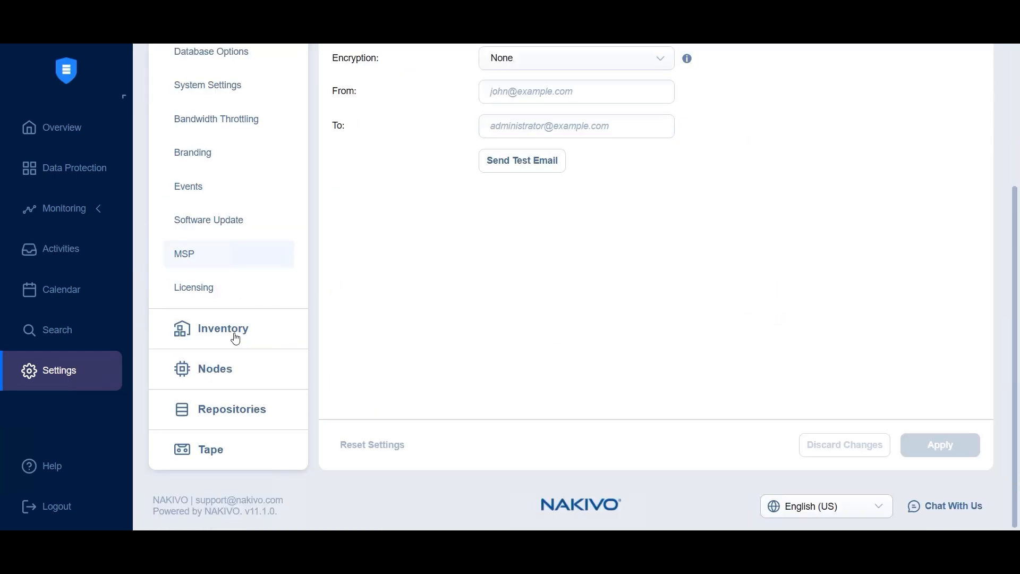
click(222, 381)
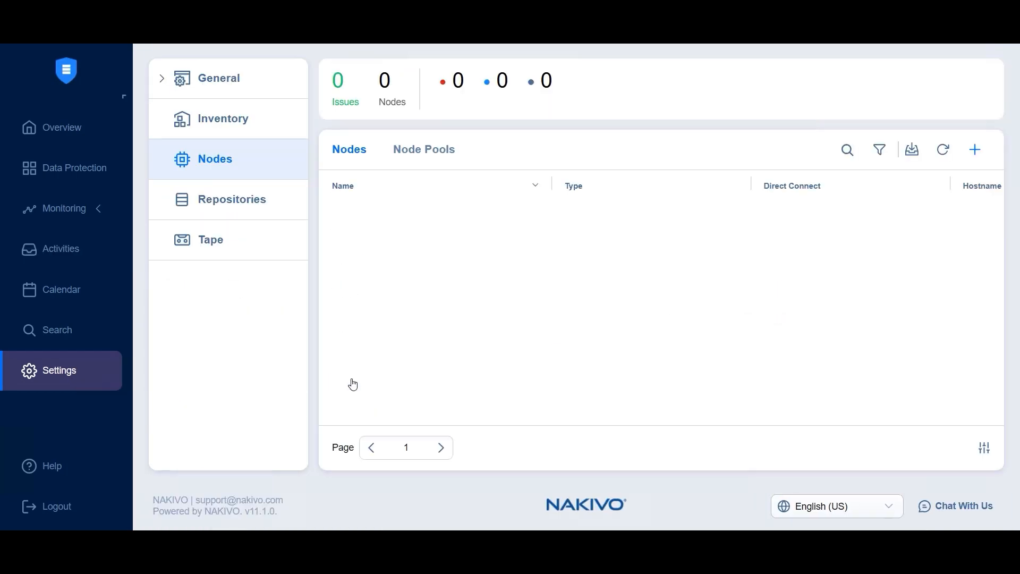
click(976, 154)
drag(615, 420, 959, 420)
drag(733, 419, 472, 418)
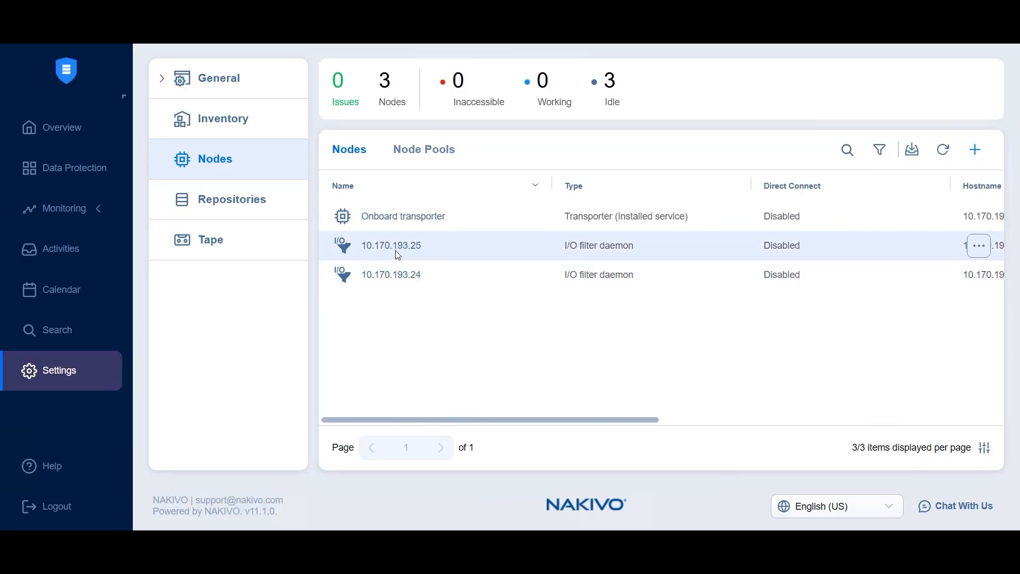
click(761, 420)
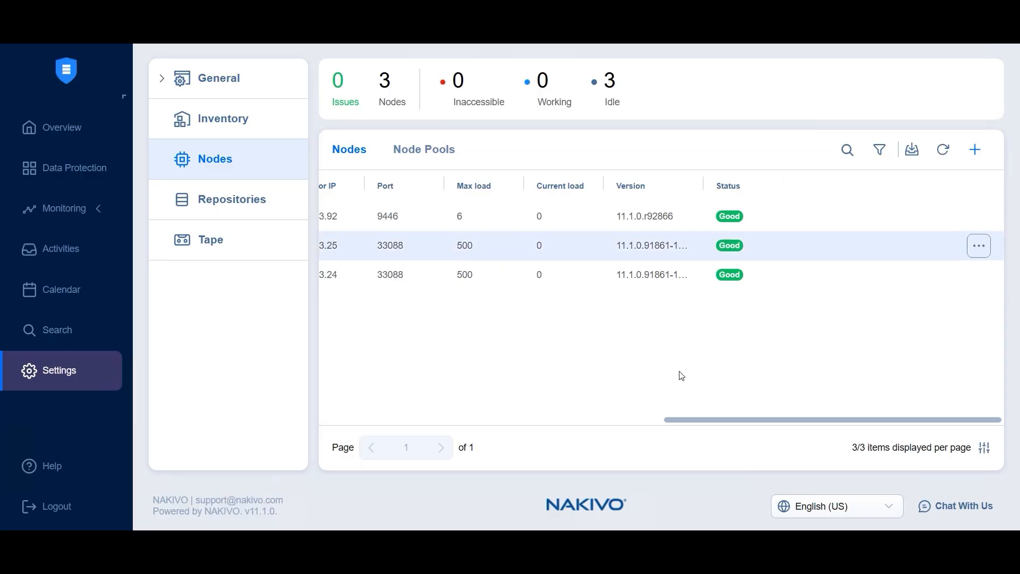
click(616, 421)
Step: Start adding an existing VMware vSphere appliance node, choosing host 10.170.193.27 and the virtual machine Target VA Transporter
click(976, 150)
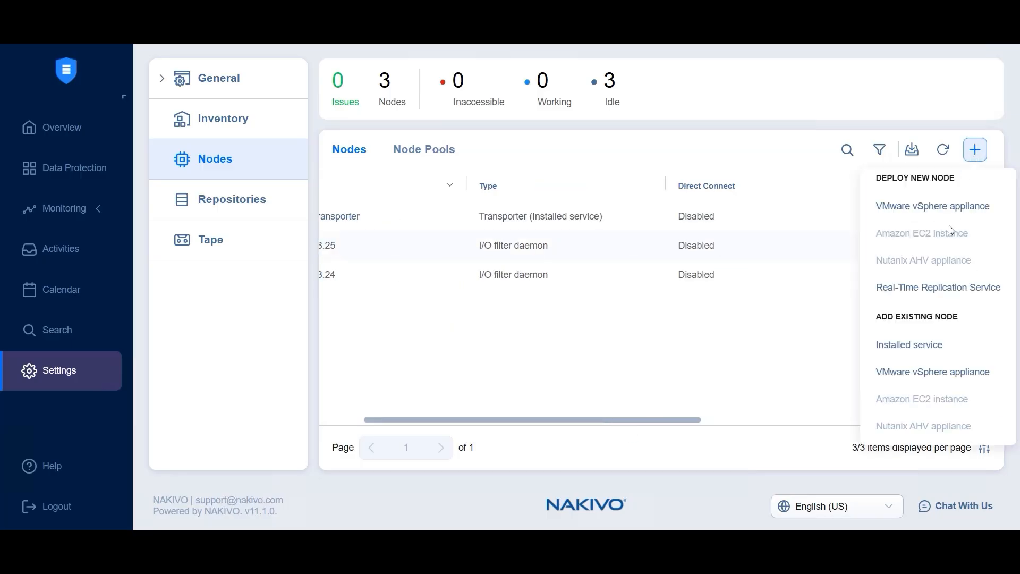
click(918, 376)
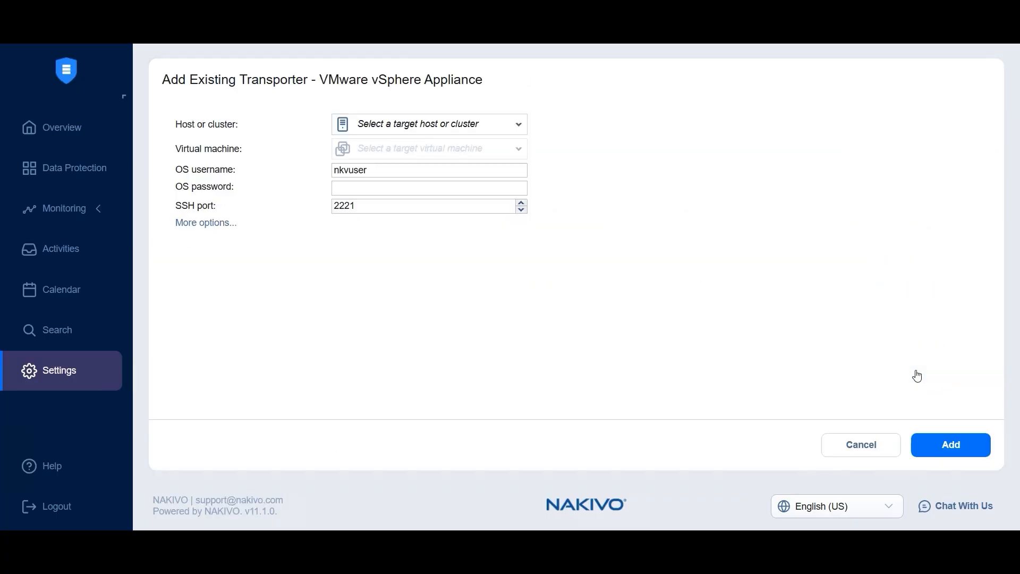
click(422, 125)
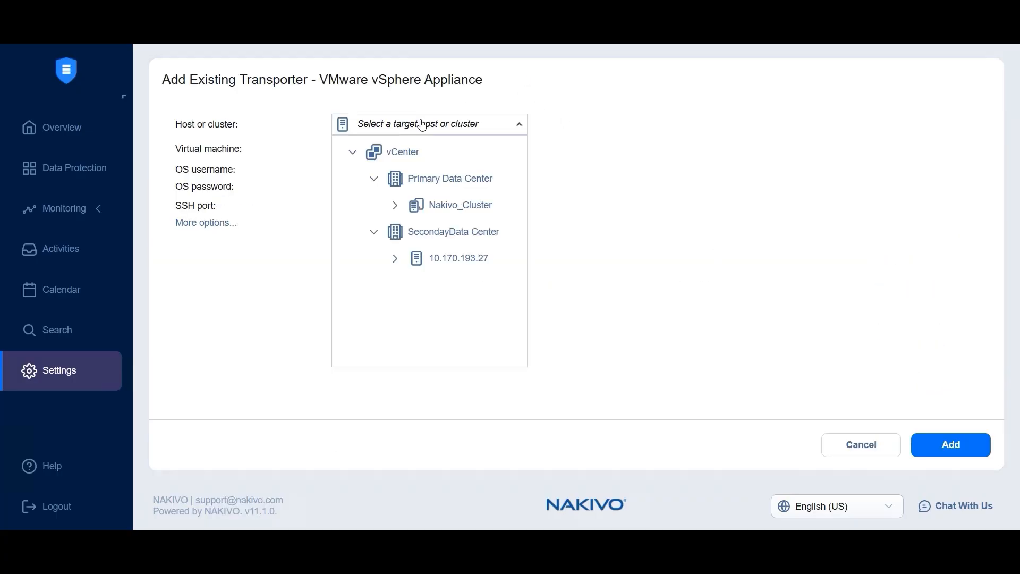
click(449, 261)
click(426, 154)
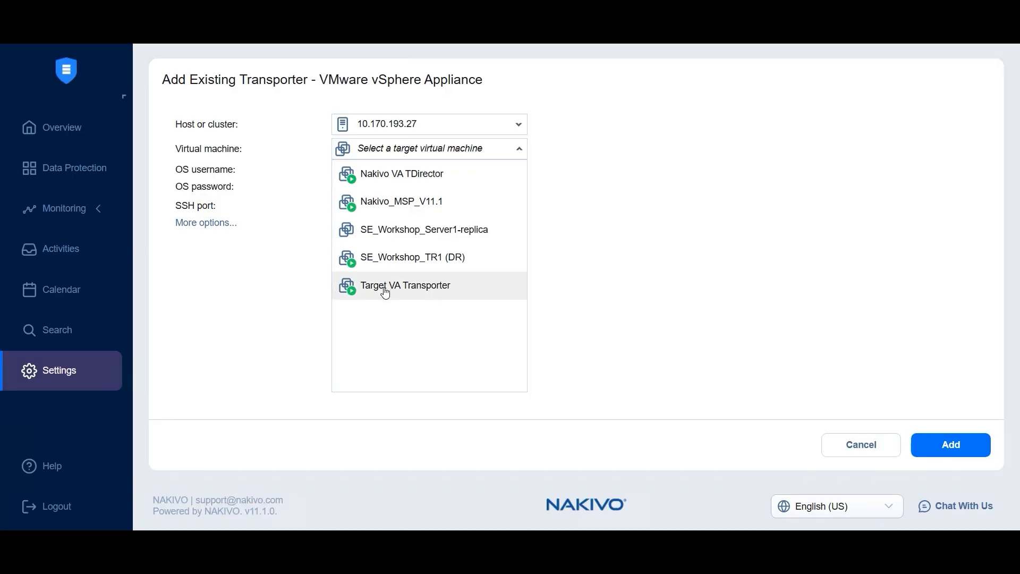
click(417, 285)
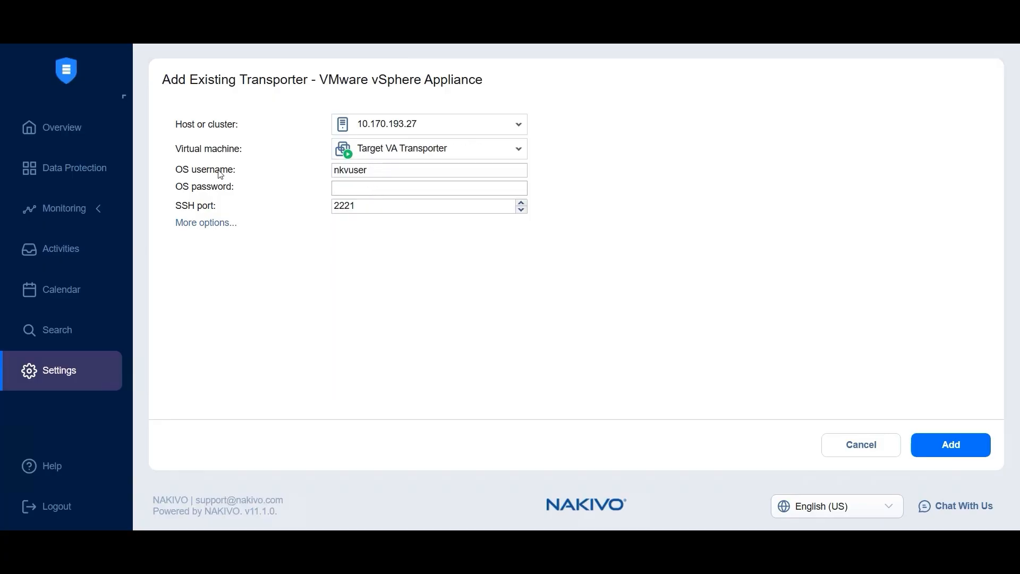
Step: Enter the OS password for the Target VA Transporter, expand the additional options and add the node with its default settings
key(ctrl+v)
click(206, 223)
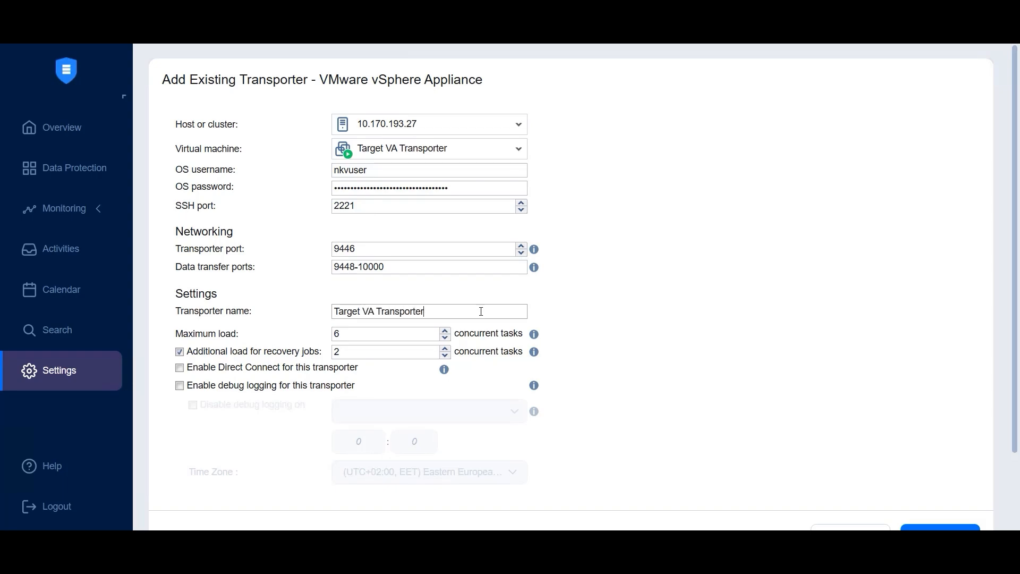
scroll(659, 317, down, 2)
click(928, 449)
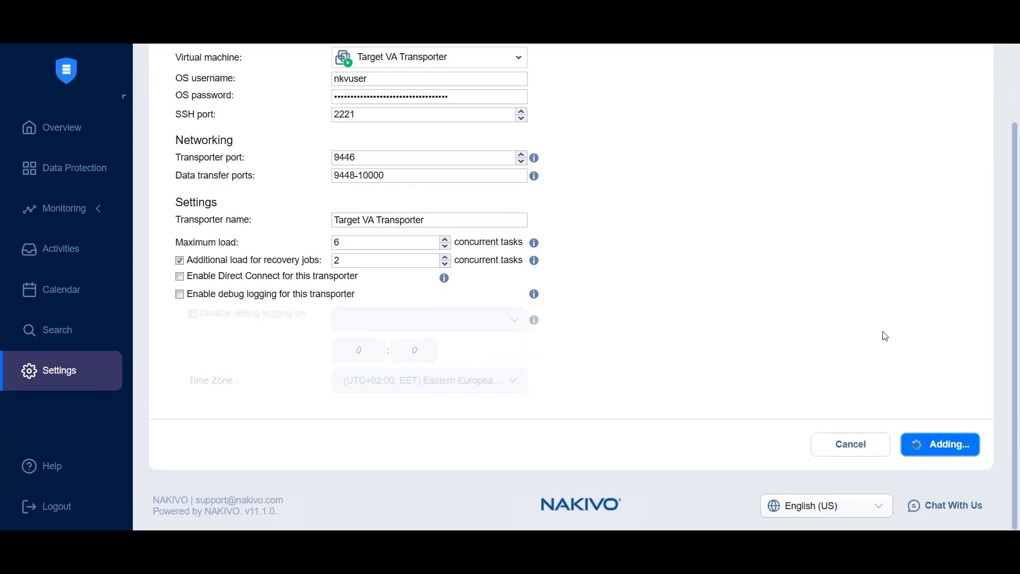
Step: Examine the Target VA Transporter's details and adding progress, and its version and status in the nodes list
drag(384, 419, 352, 419)
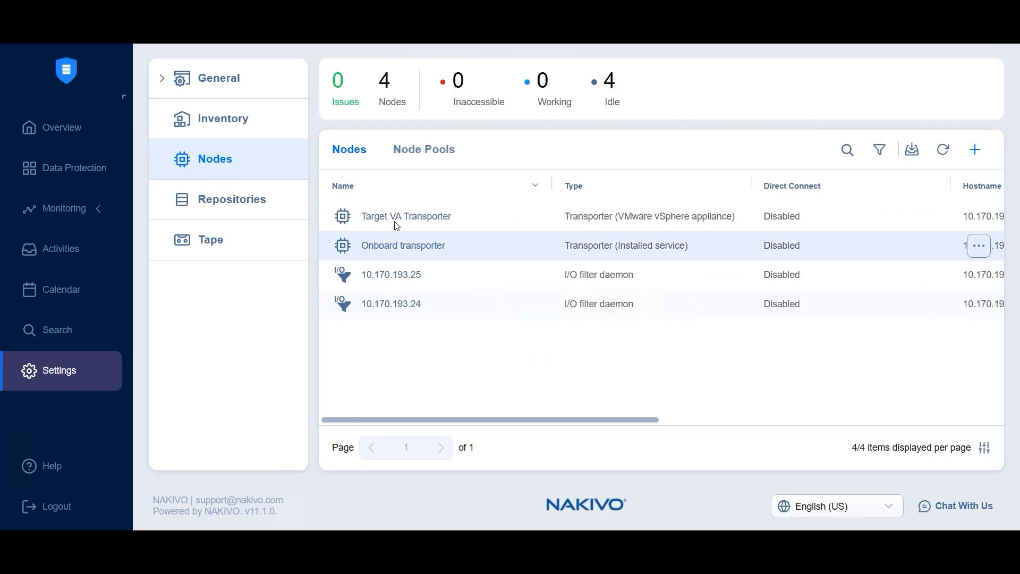
click(544, 221)
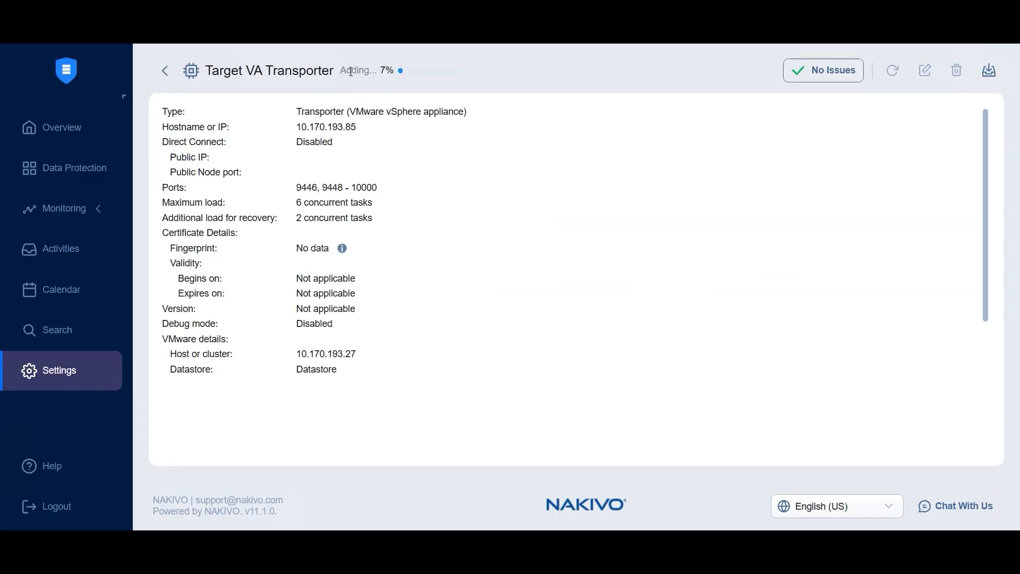
drag(351, 71, 396, 98)
click(426, 95)
click(165, 71)
click(678, 421)
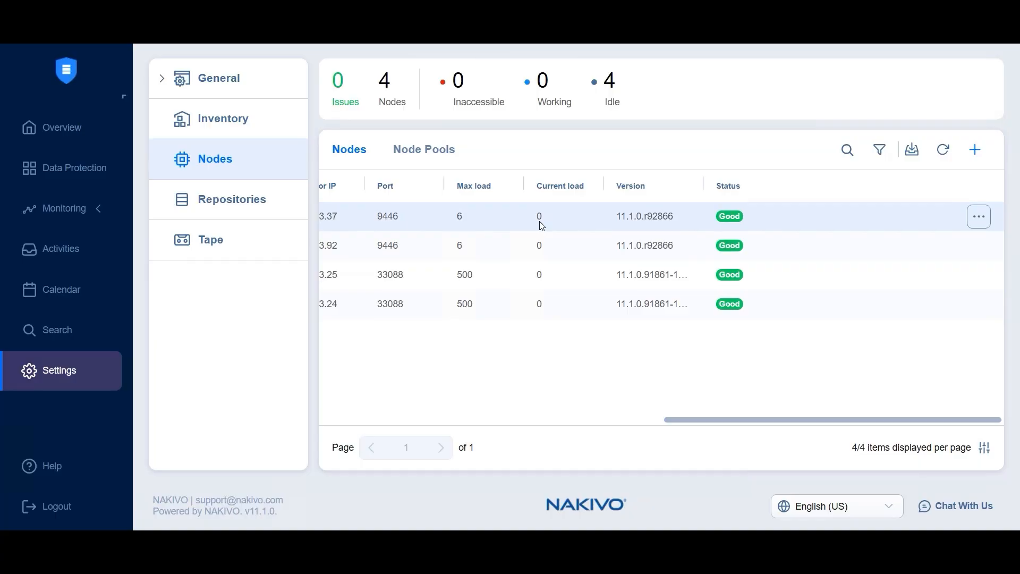
click(648, 420)
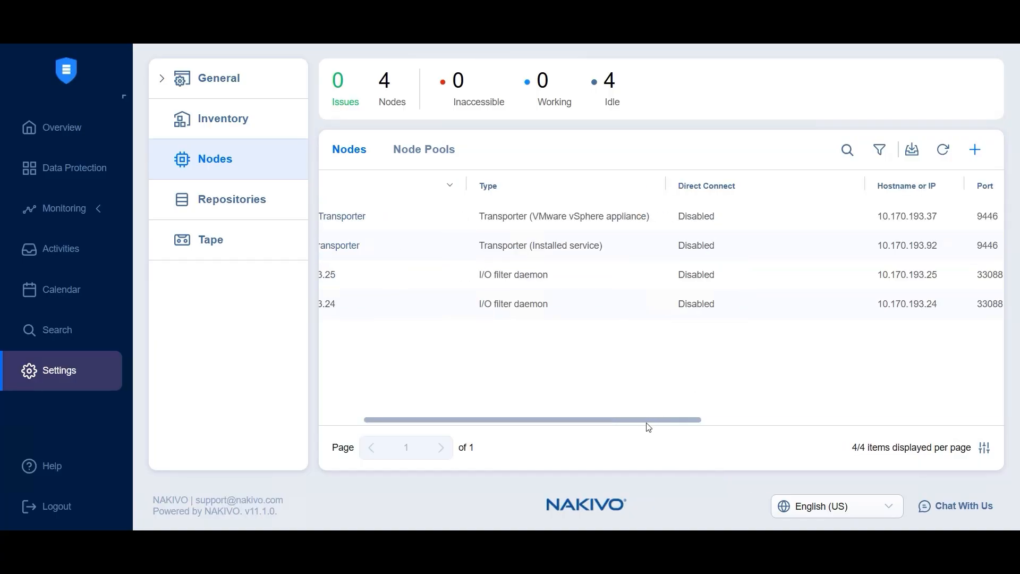
scroll(421, 403, left, 2)
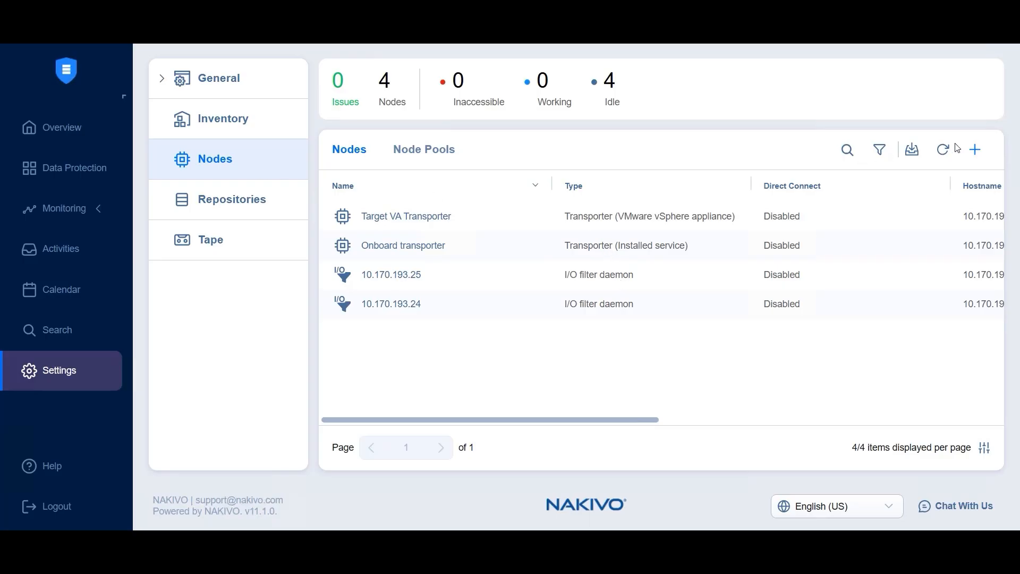
Step: Start adding another existing VMware vSphere appliance node, choosing Nakivo_Cluster and the virtual machine Source VA Transporter
click(975, 151)
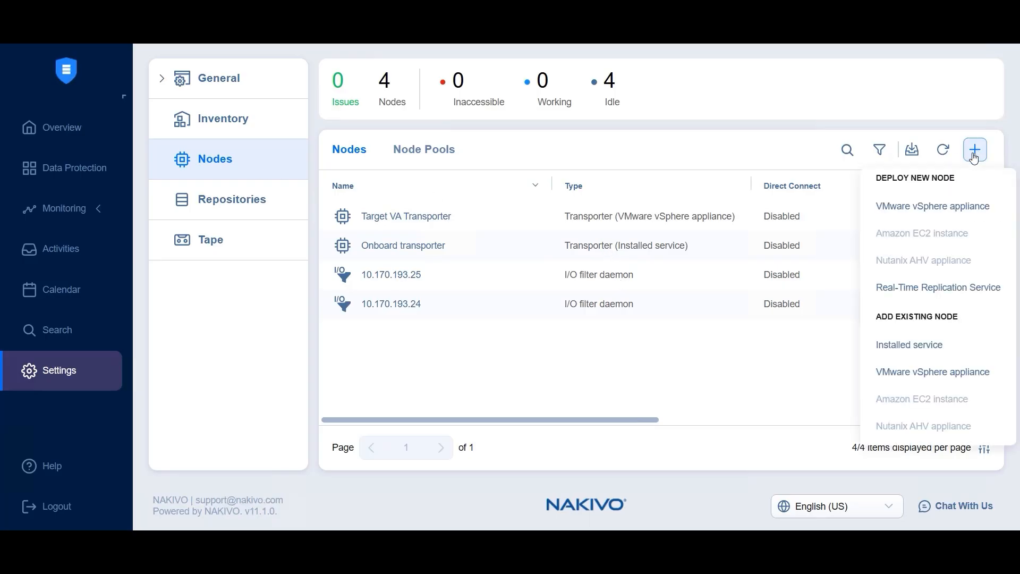
click(915, 375)
click(414, 124)
click(458, 203)
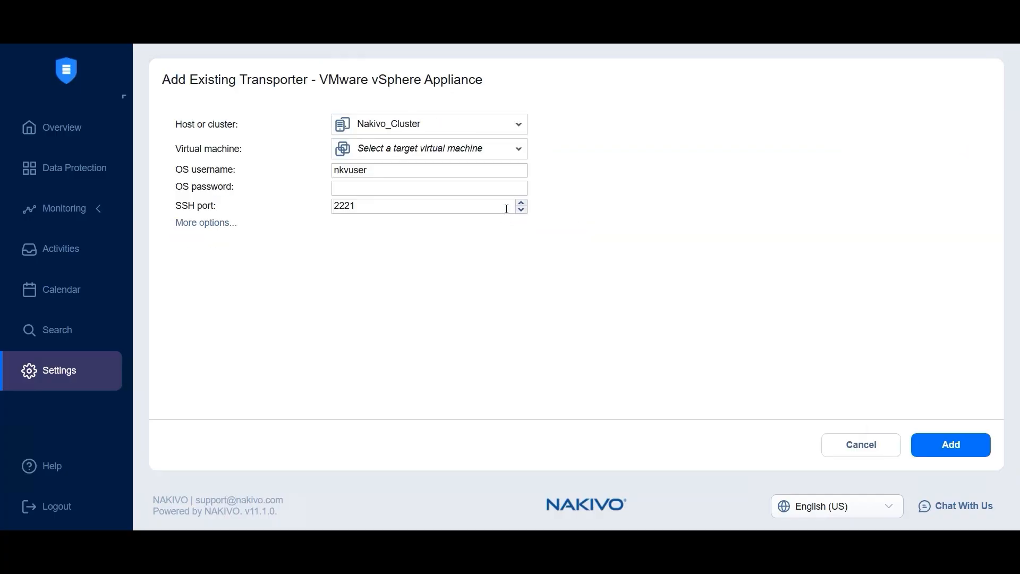
click(475, 154)
click(443, 258)
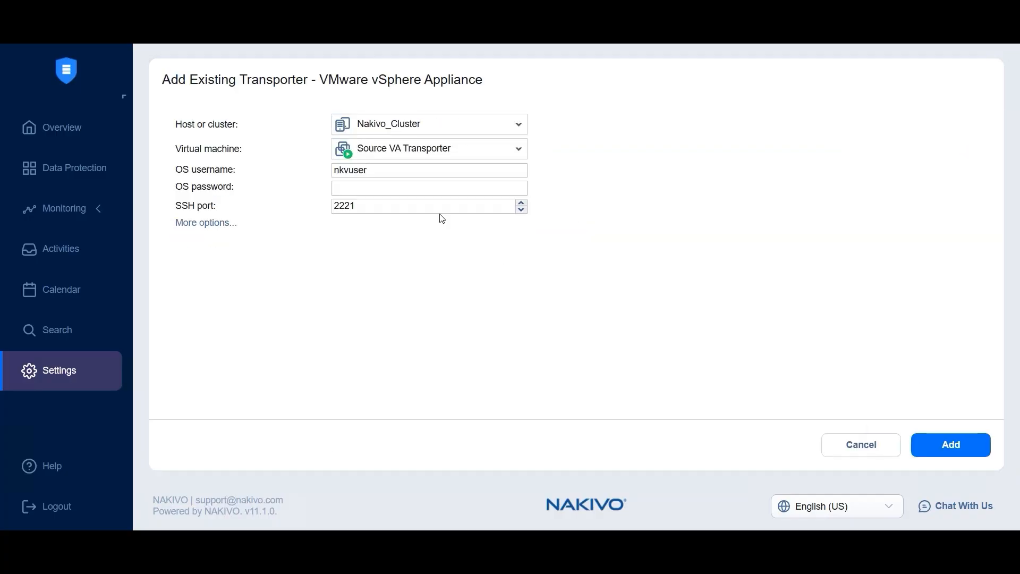
Step: Enter the OS password for the Source VA Transporter, replacing the pasted entry
key(ctrl+v)
drag(426, 190, 289, 177)
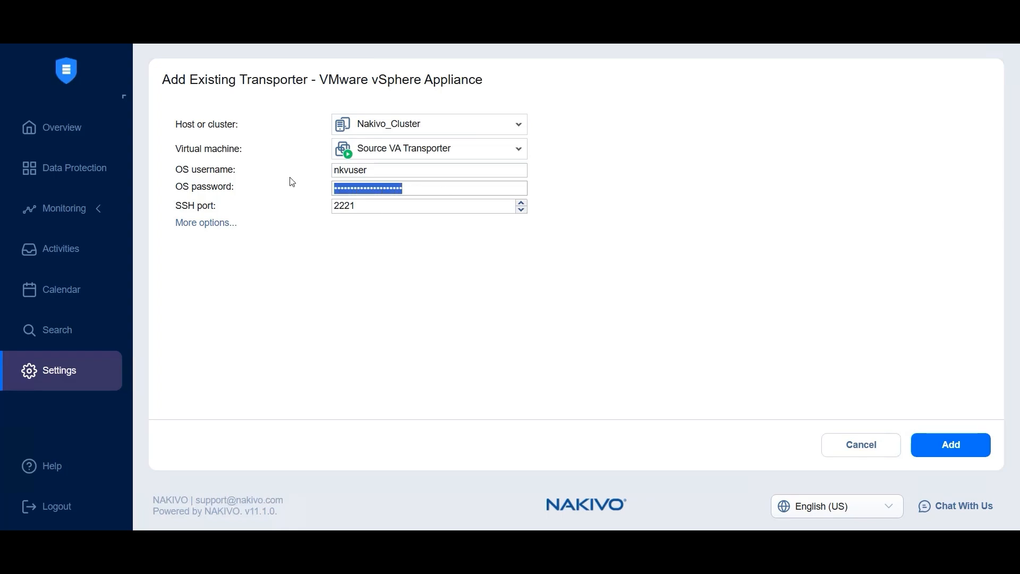
text(•)
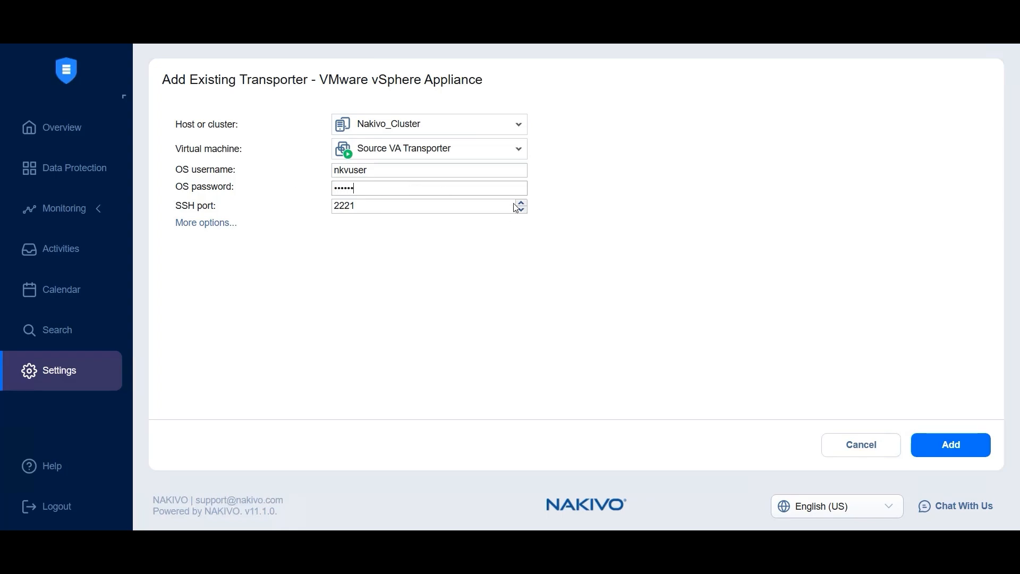
text(•)
Step: Expand the additional options, name the transporter Source VA Transporter and add the node with the remaining default settings
click(210, 225)
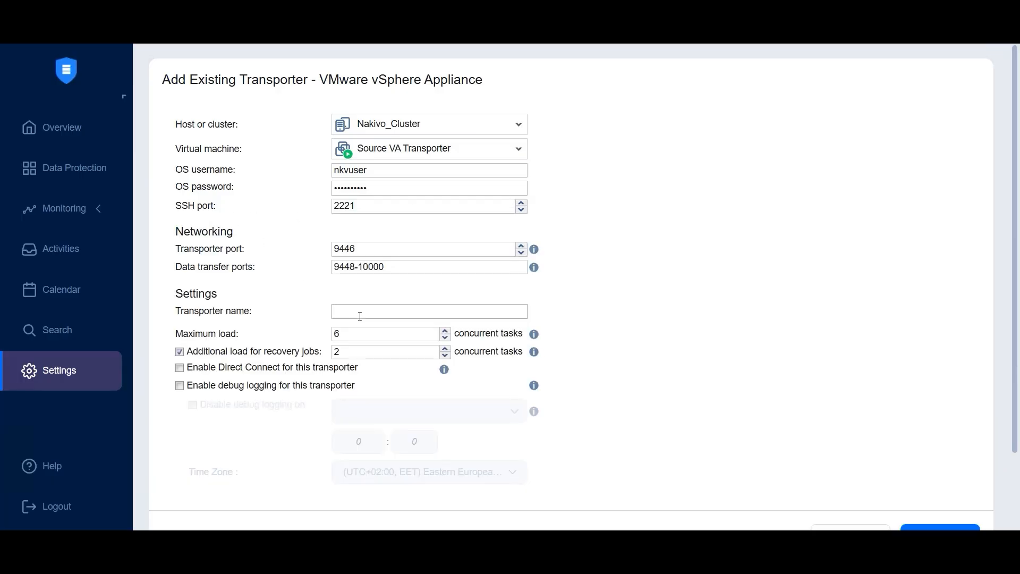
click(360, 316)
text(Source VA Transporter)
scroll(510, 314, down, 2)
click(939, 442)
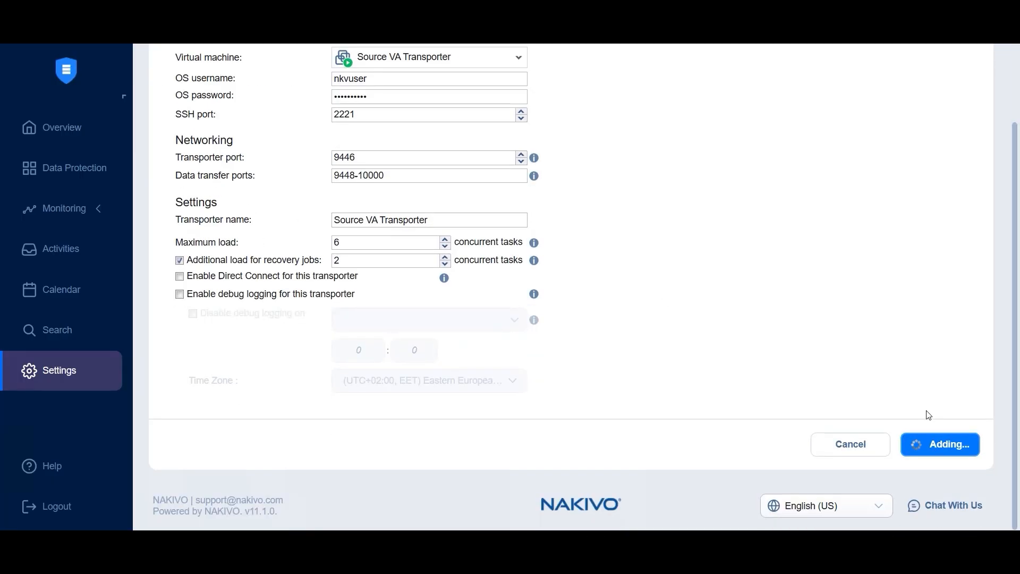
Step: Examine the Source VA Transporter's details and return to the nodes list
click(622, 212)
click(410, 247)
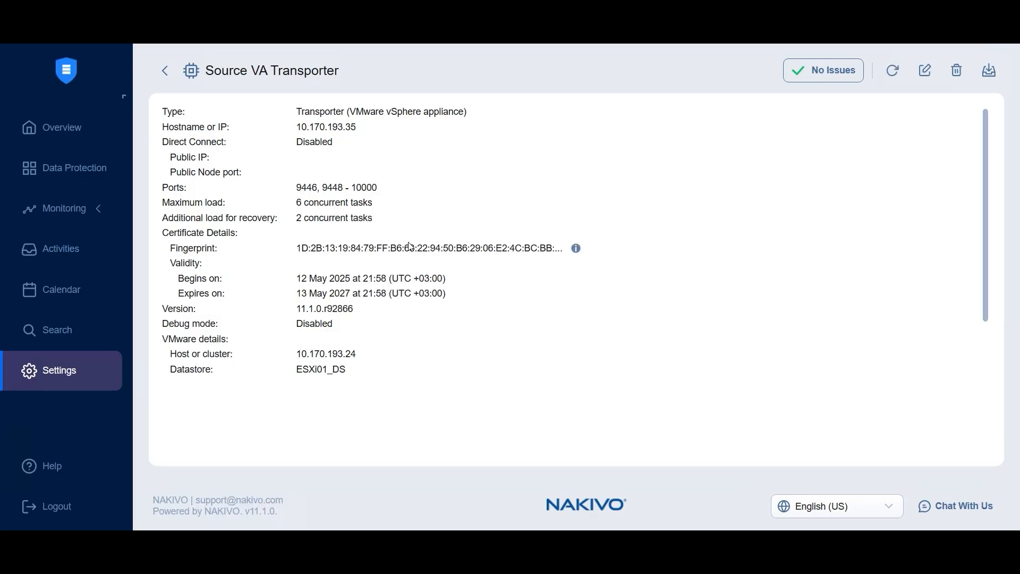
click(165, 77)
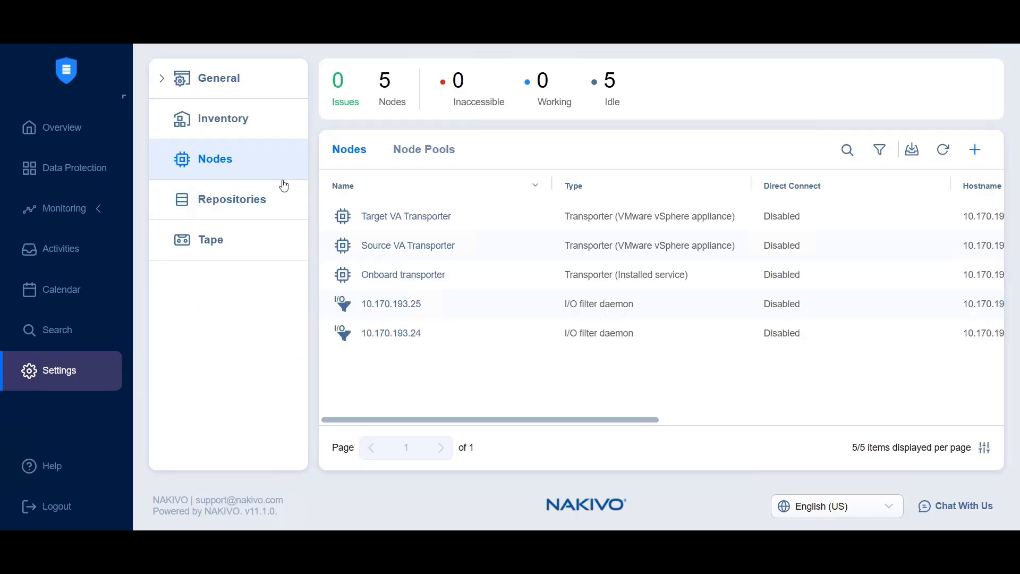
Step: Start a new real-time replication job for VMware with SE_Workshop_Server1 from Nakivo_Cluster as the source
click(68, 166)
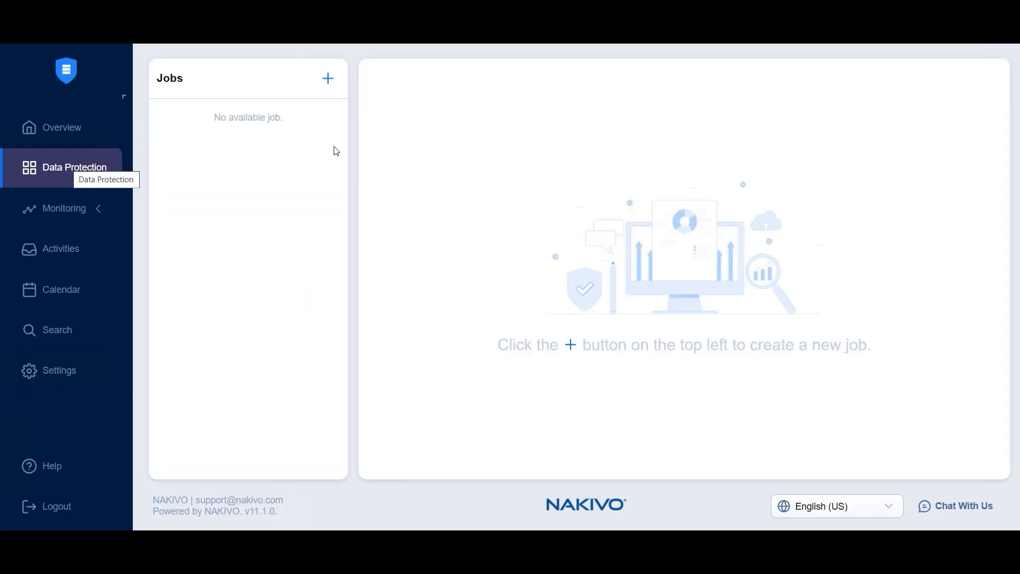
click(333, 86)
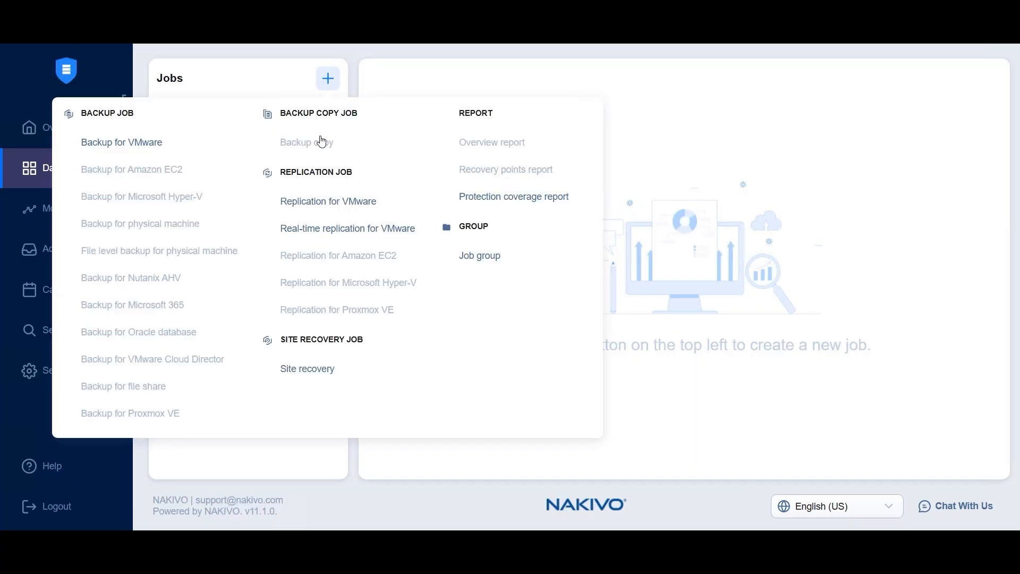
click(309, 234)
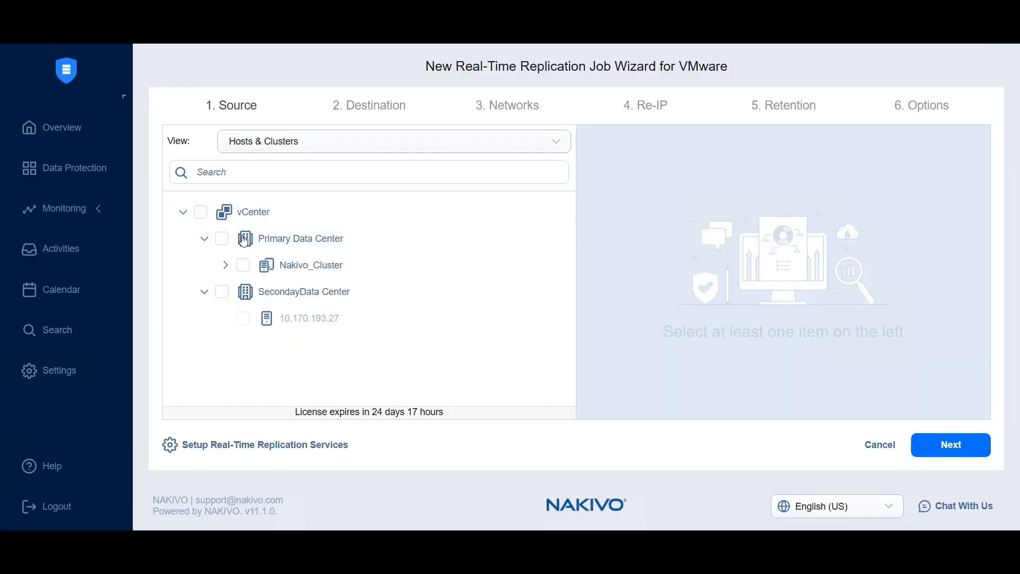
click(225, 264)
click(264, 345)
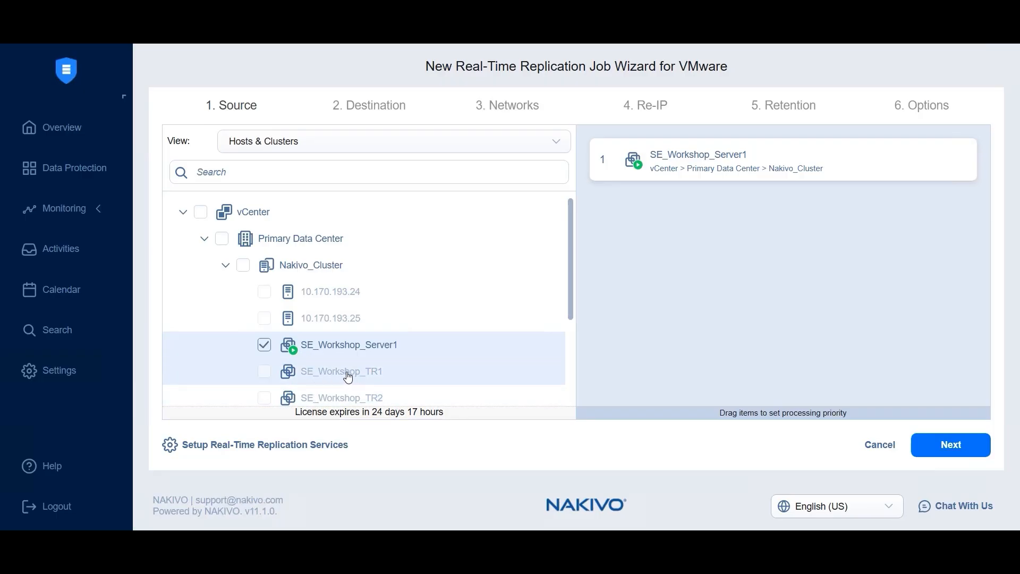
mouse_move(349, 378)
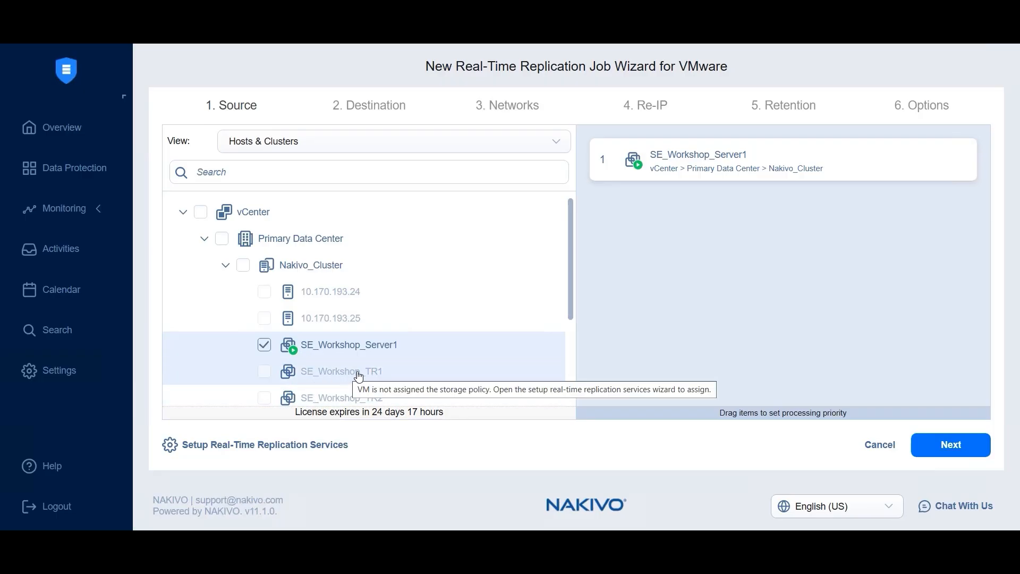
click(940, 444)
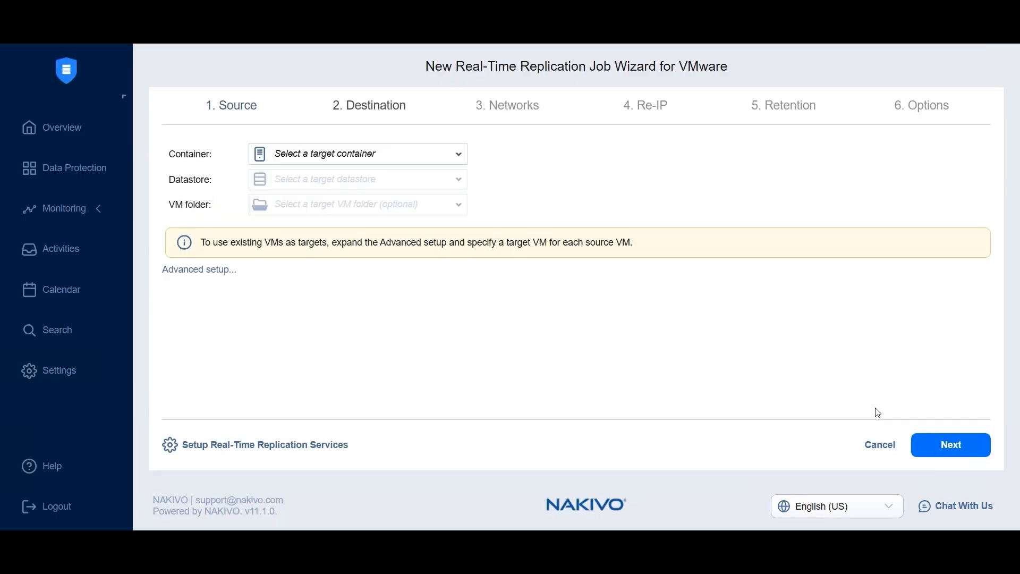
Step: Set the replication destination to container 10.170.193.27 and the target datastore named Datastore
click(302, 162)
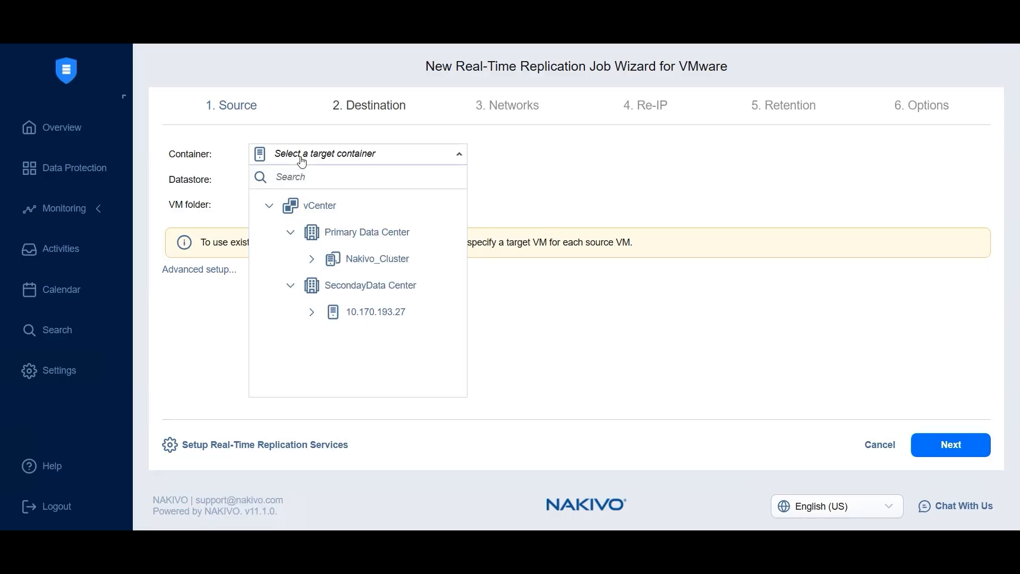
click(364, 315)
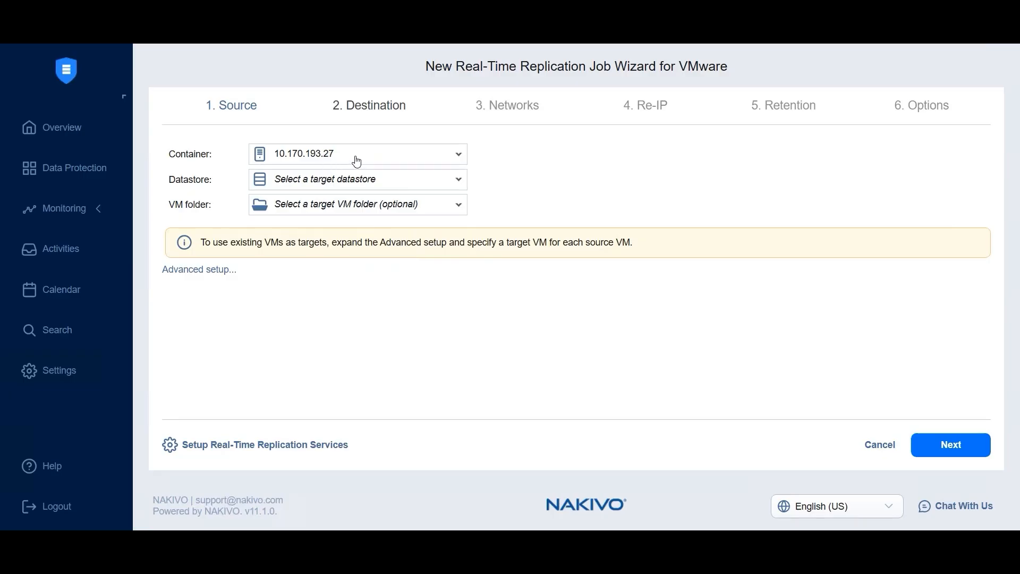
click(321, 186)
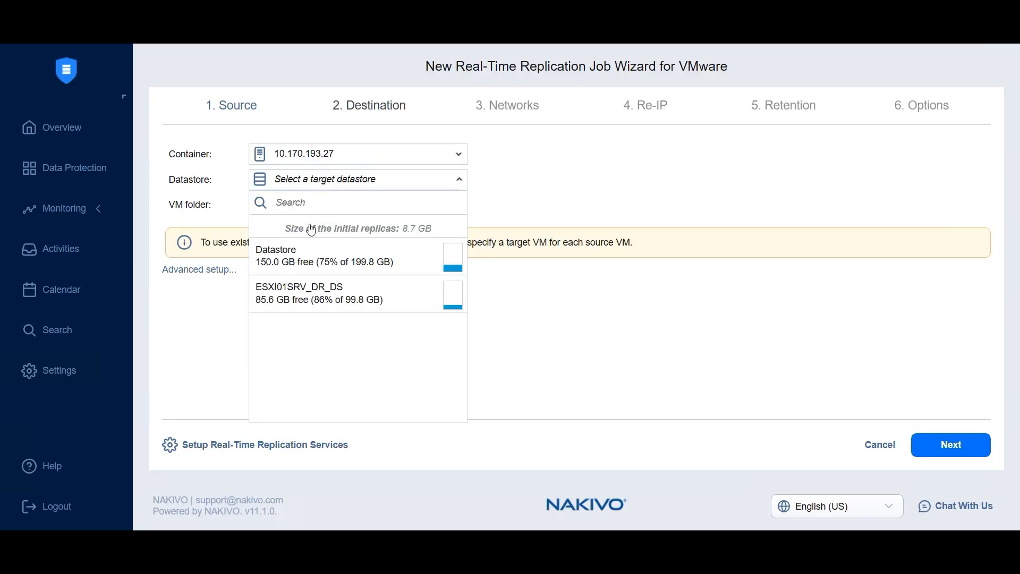
click(295, 253)
click(951, 453)
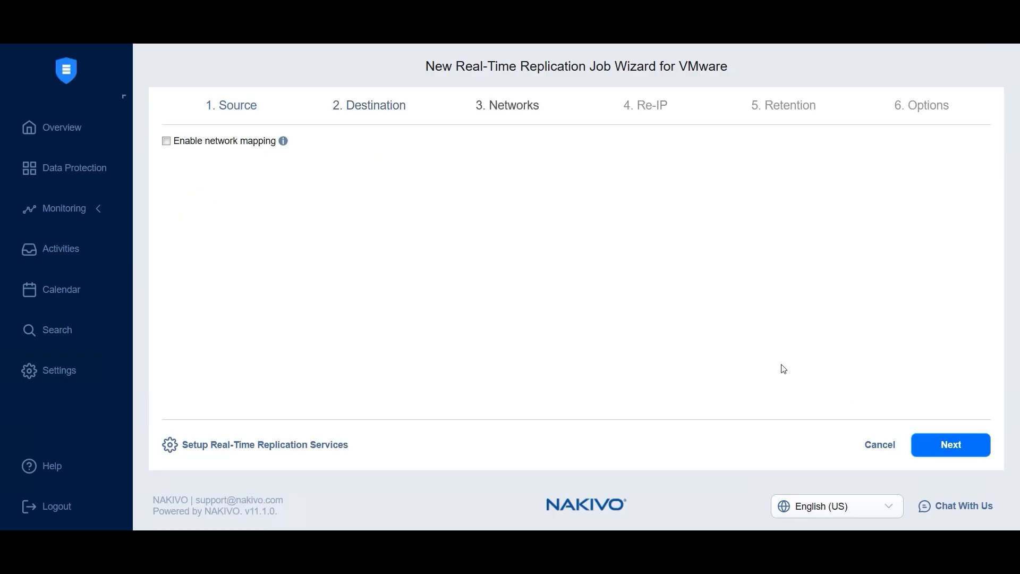
Step: Enable network mapping from VM Network to VM Network, and proceed through the Re-IP page with Re-IP disabled
click(188, 141)
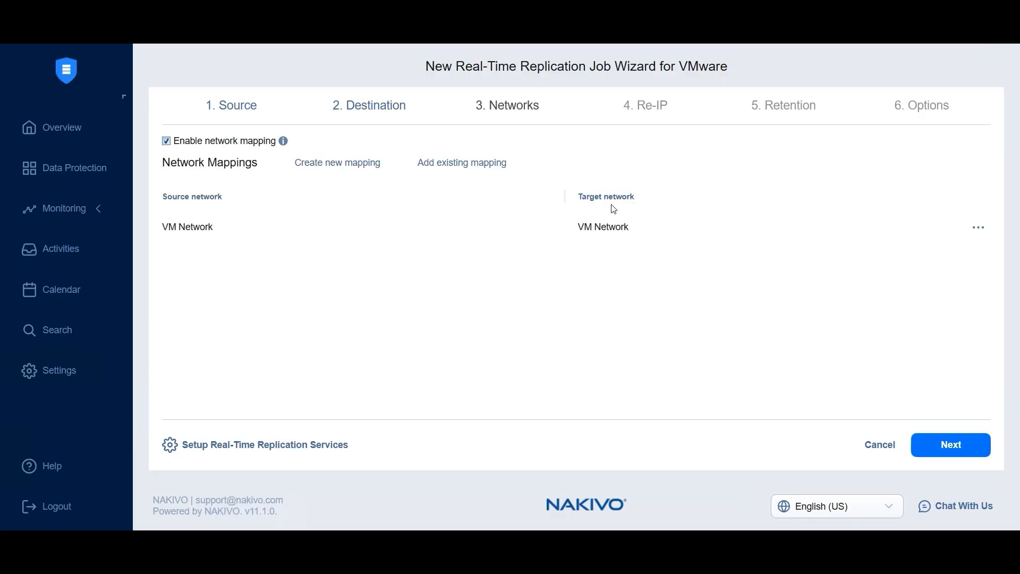
click(949, 446)
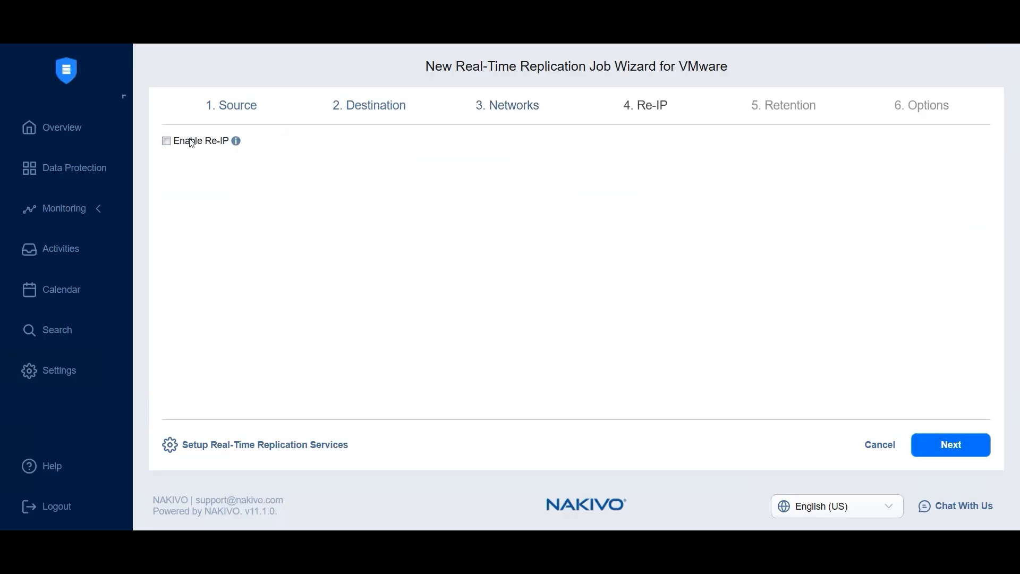
click(192, 144)
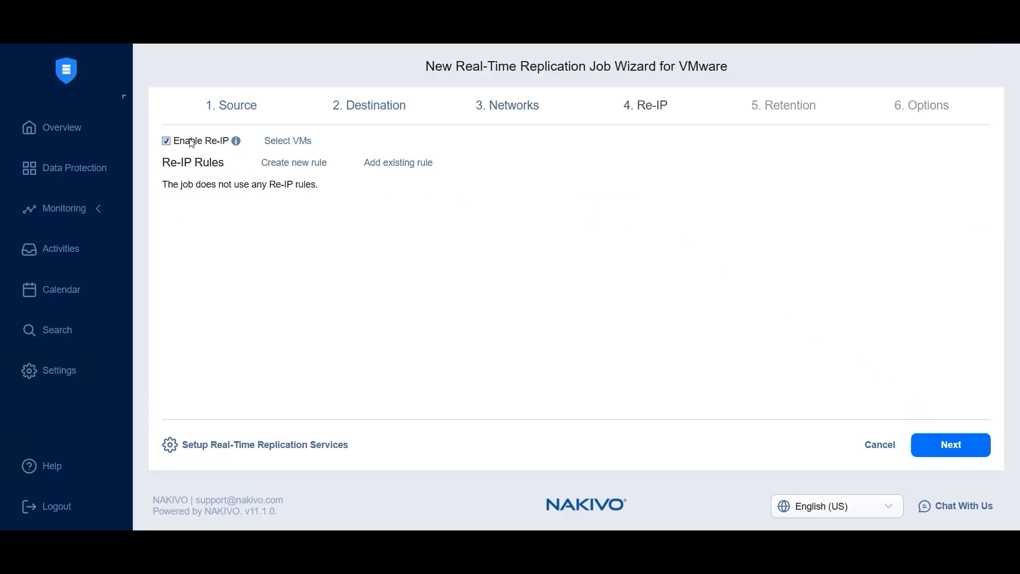
click(192, 144)
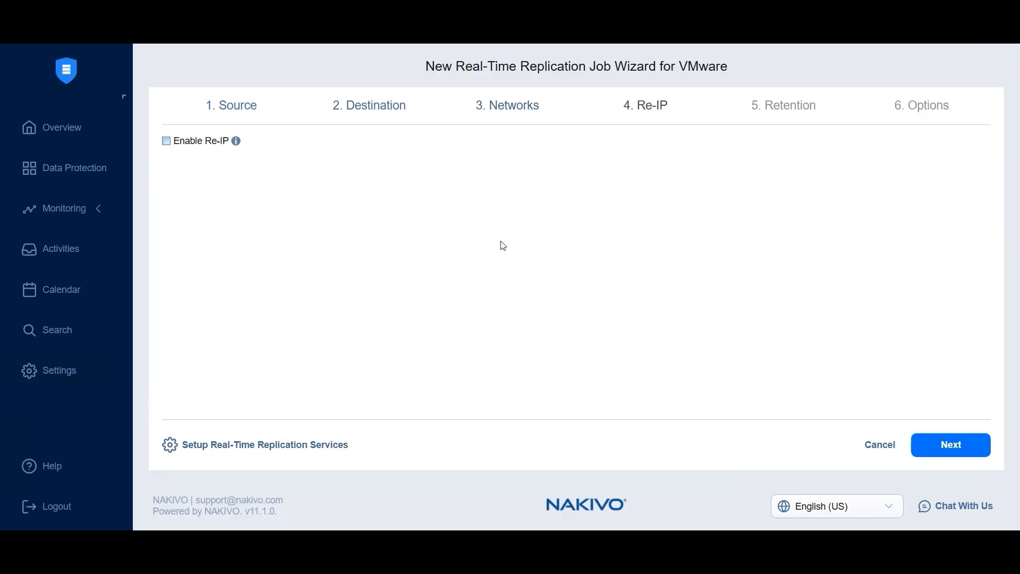
click(961, 450)
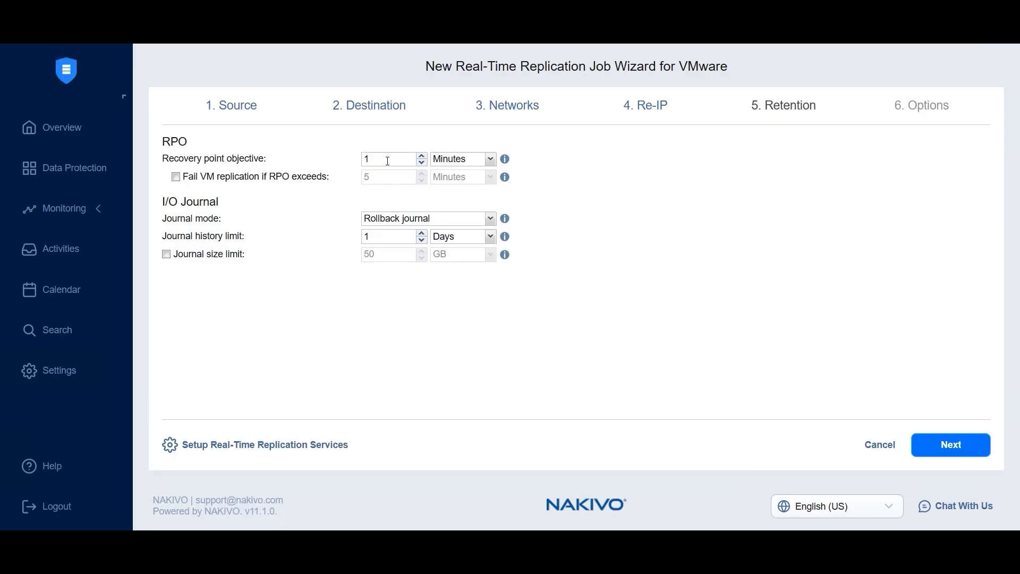
Step: Set the recovery point objective to 60 minutes and enable failing VM replication if the RPO exceeds 5 minutes
click(441, 161)
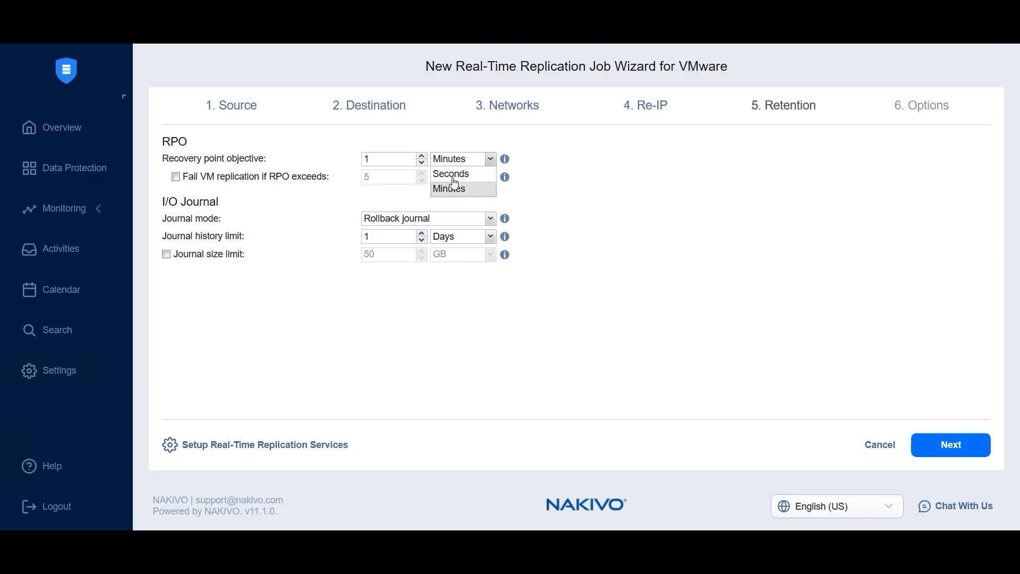
click(450, 171)
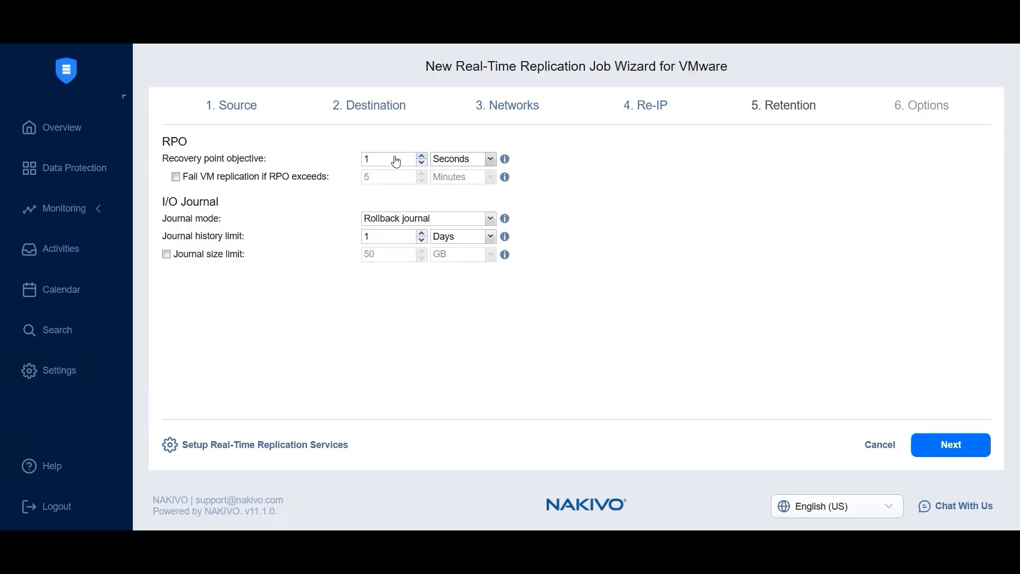
drag(392, 159, 341, 166)
text(60)
click(445, 160)
click(444, 189)
text(1)
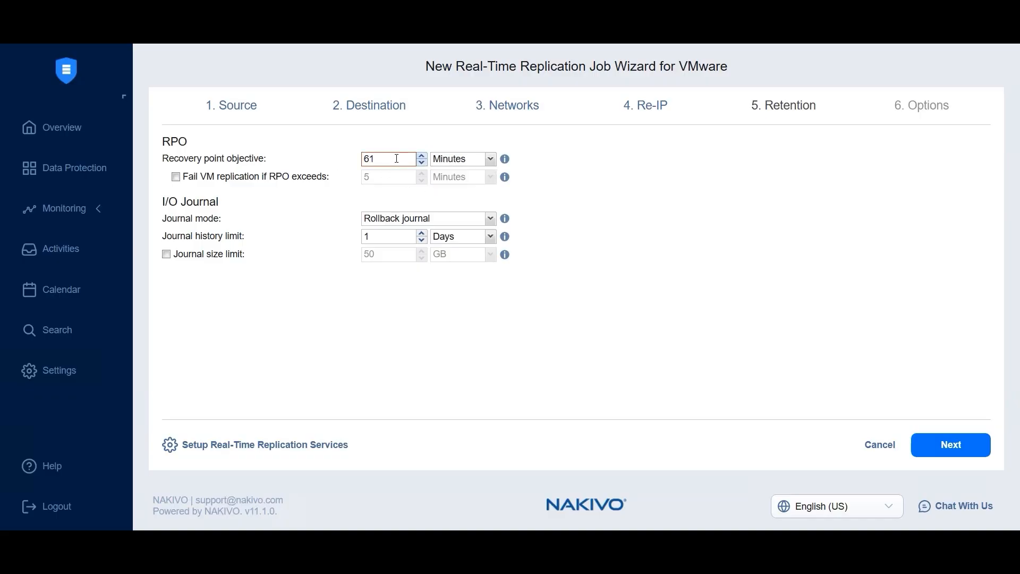
key(BackSpace)
text(0)
click(244, 180)
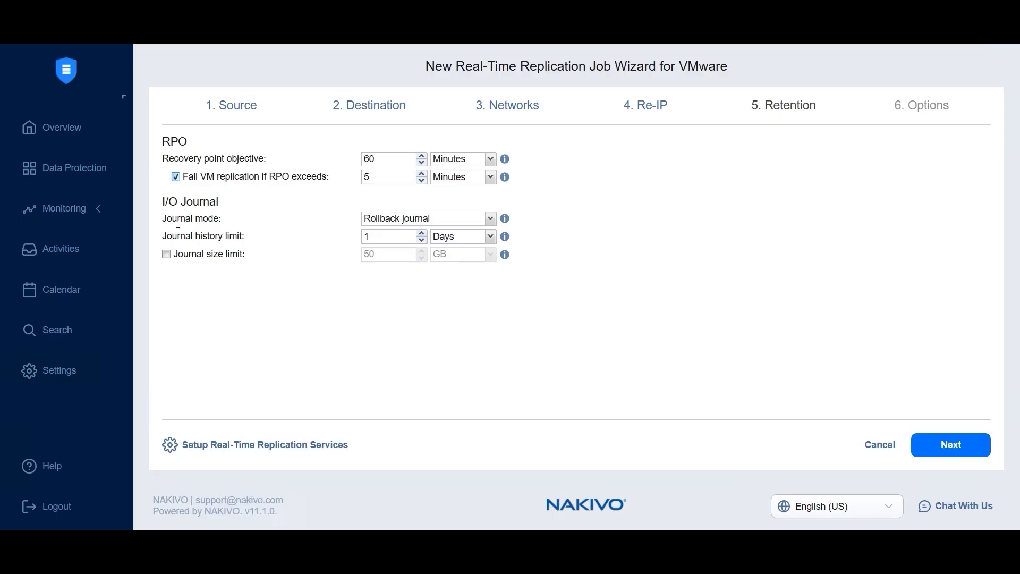
Step: Set the I/O journal mode to Roll forward journal with a 1-day history limit, and proceed to the job options
click(405, 220)
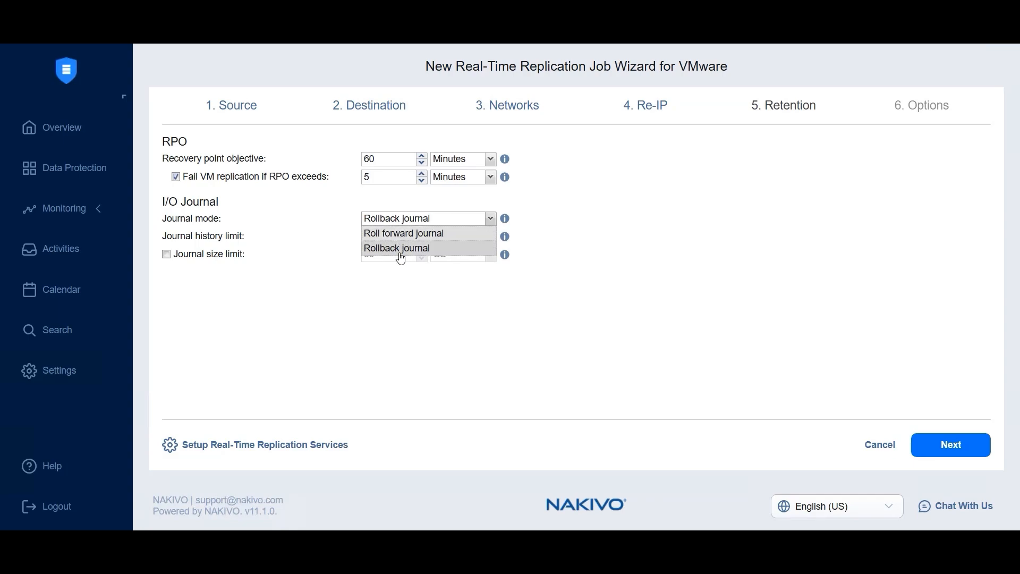
click(404, 249)
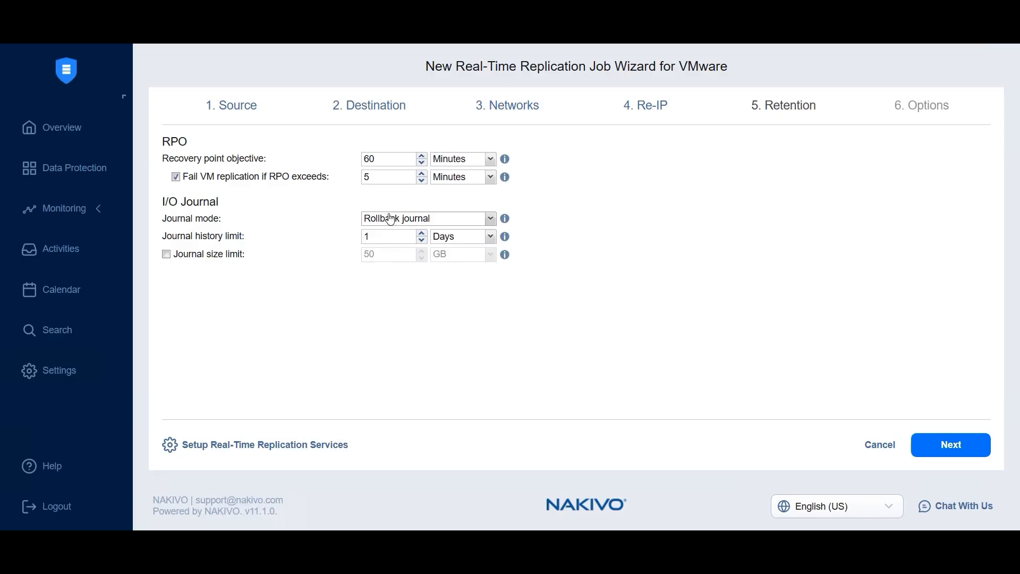
click(389, 218)
click(394, 232)
click(393, 220)
drag(387, 249, 409, 262)
drag(386, 237, 300, 264)
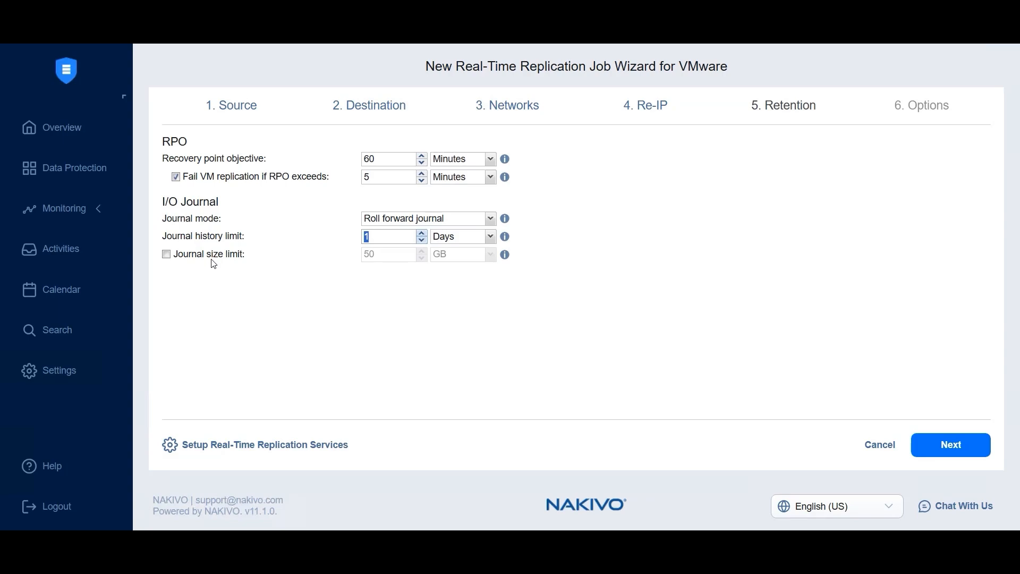
click(951, 445)
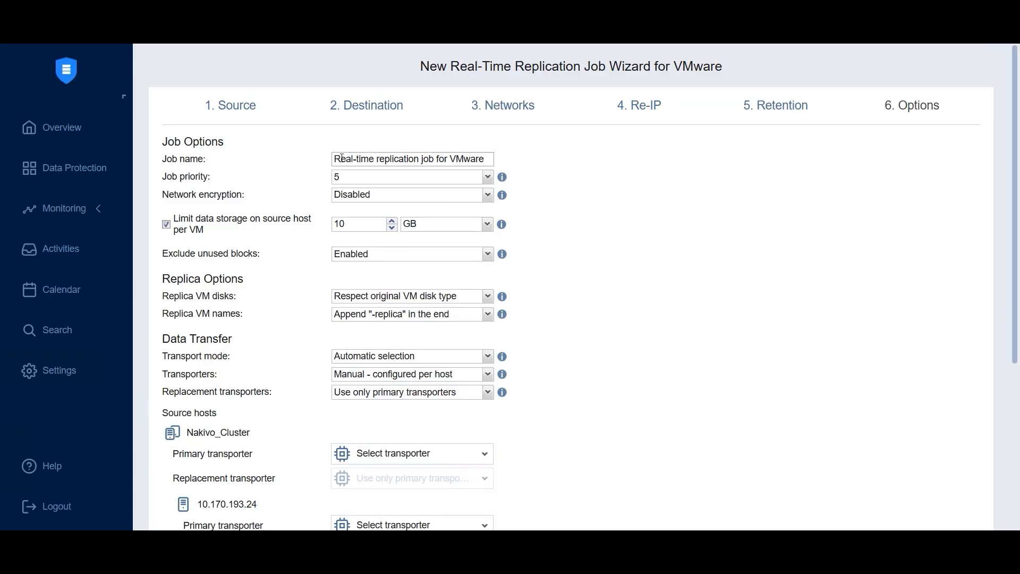
Step: Enable network encryption for the real-time replication job
drag(340, 160, 512, 167)
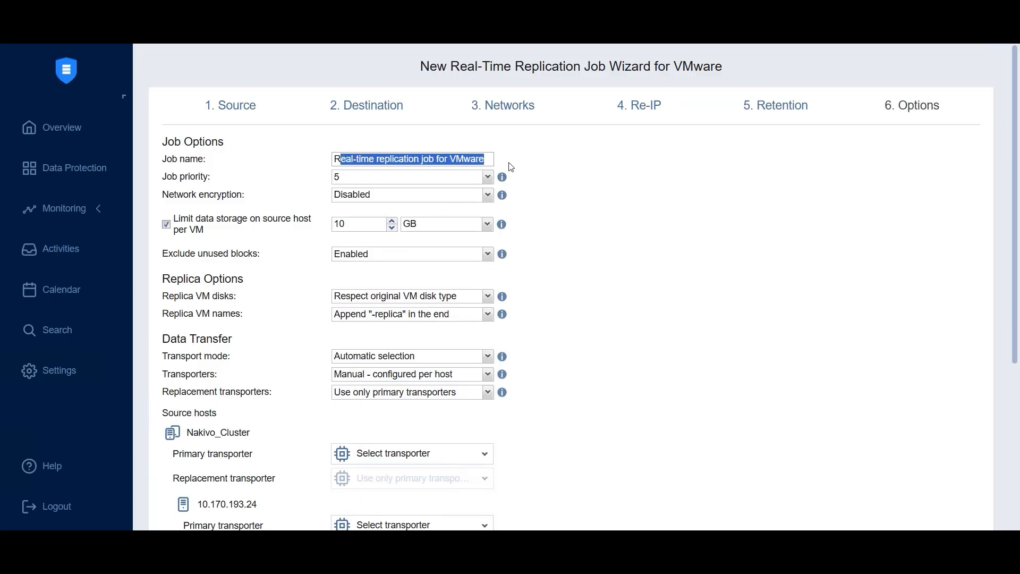
click(361, 197)
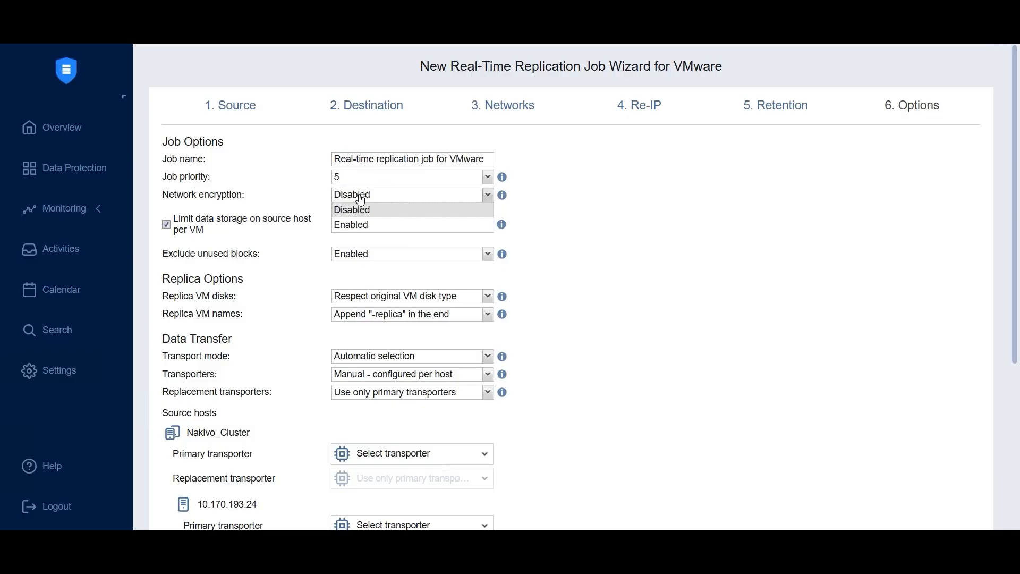
click(359, 224)
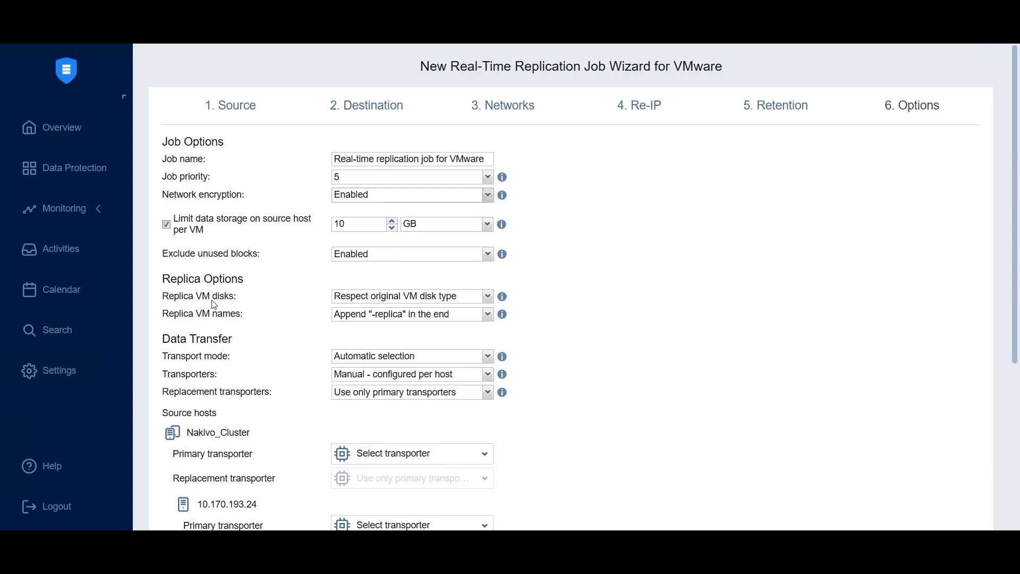
Step: Assign Source VA Transporter as the primary transporter for source cluster Nakivo_Cluster and its host 10.170.193.24
scroll(402, 334, down, 3)
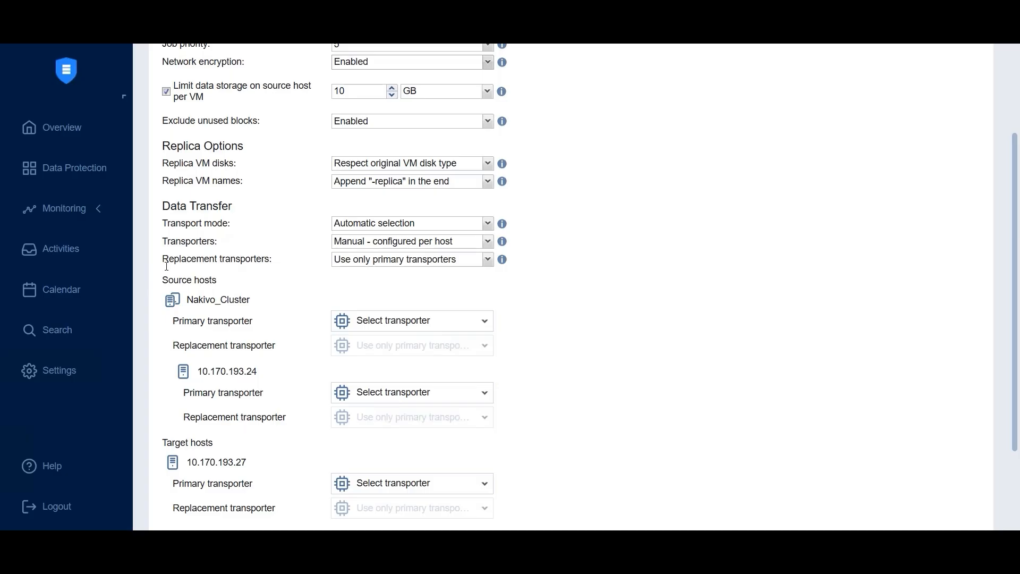
drag(162, 280, 215, 281)
click(393, 325)
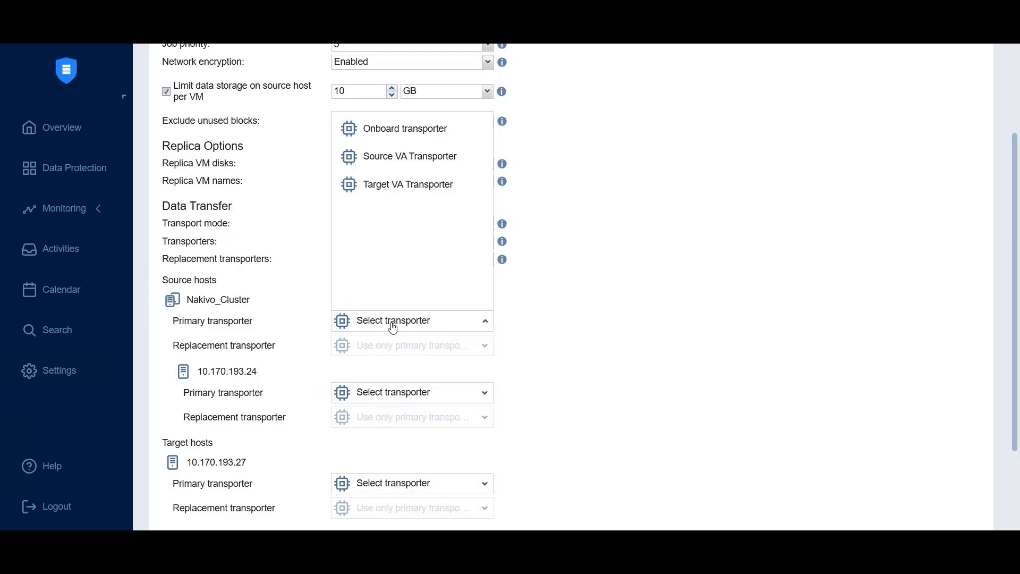
click(399, 157)
click(374, 392)
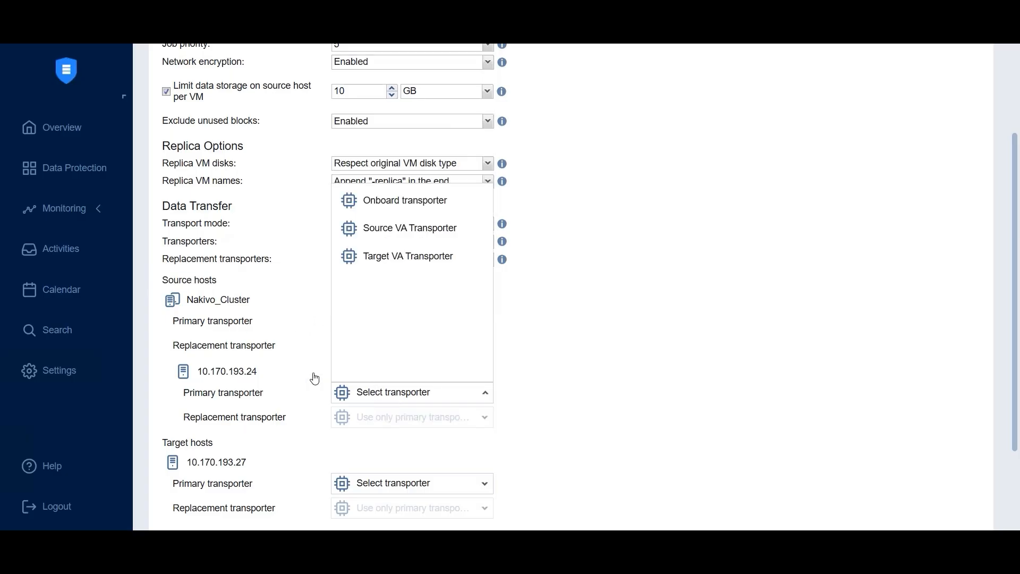
click(389, 228)
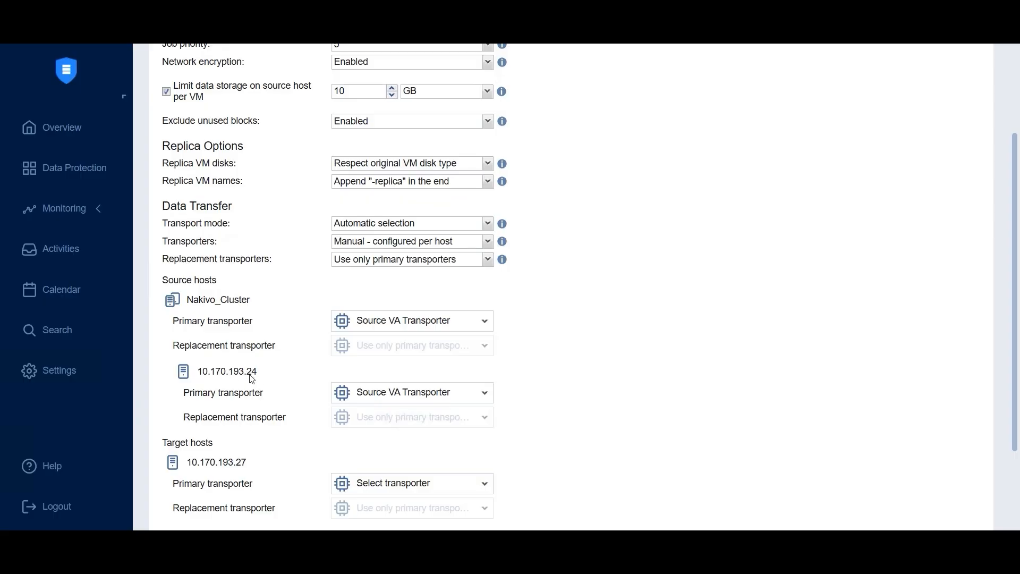
Step: Assign Target VA Transporter as the primary transporter for target host 10.170.193.27
scroll(423, 356, down, 1)
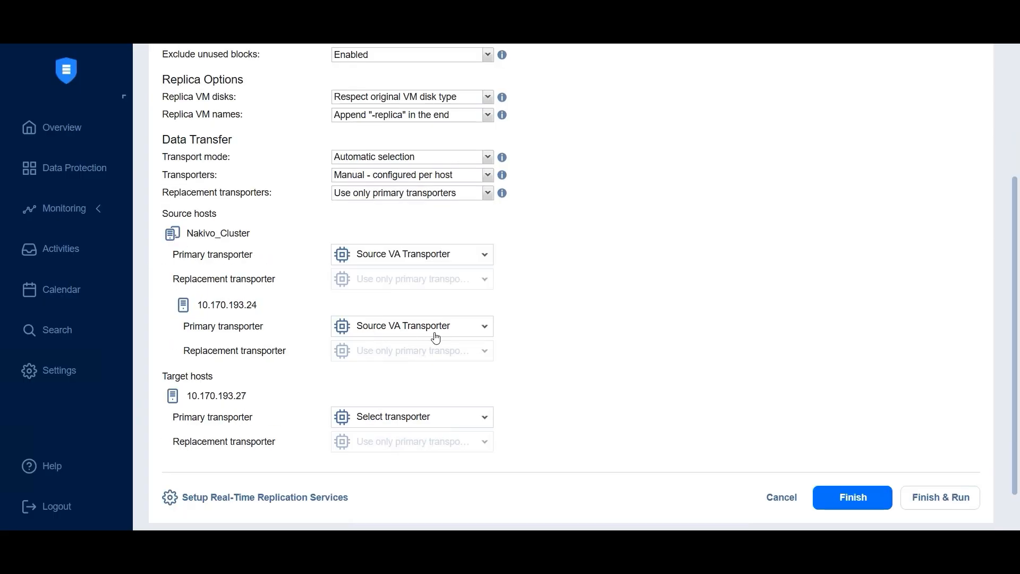
drag(213, 376, 161, 376)
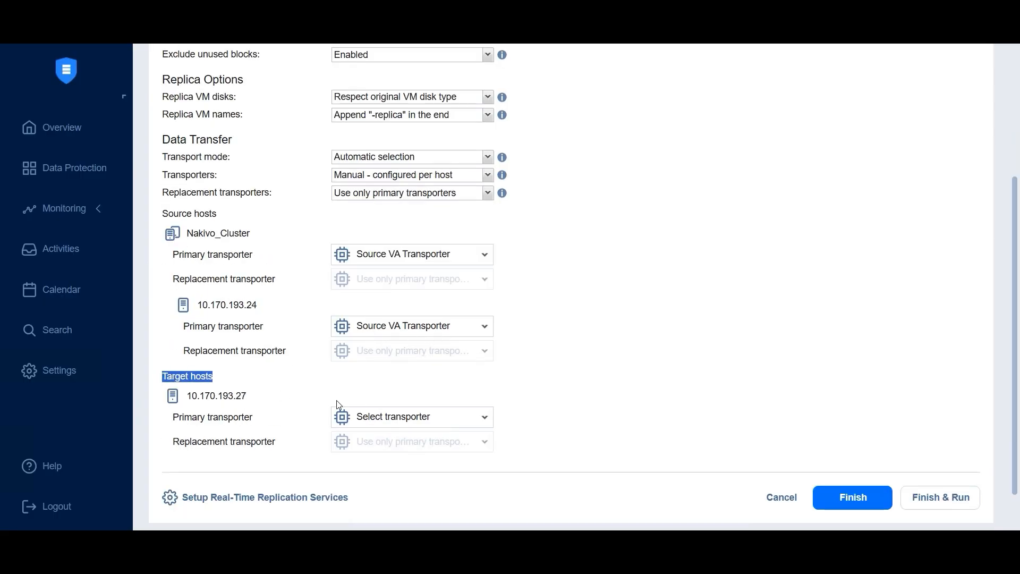
click(355, 418)
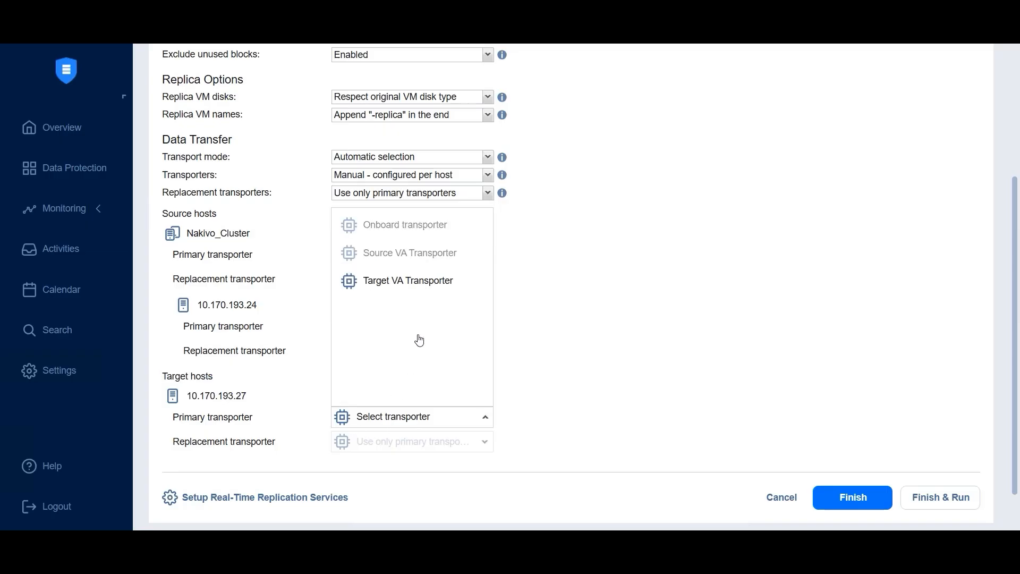
click(409, 283)
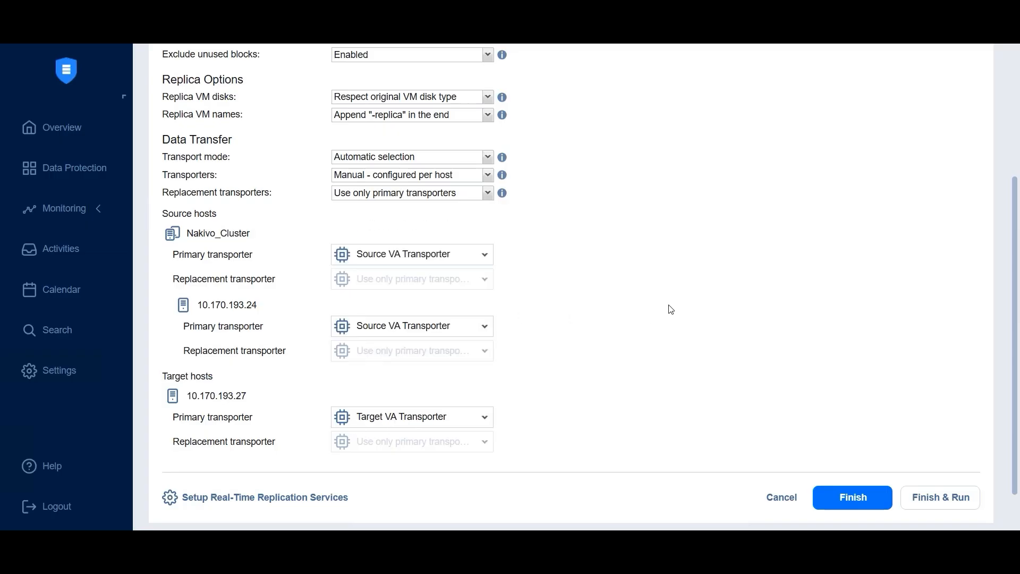
Step: Finish the job wizard and run the new real-time replication job for all VMs with the job retention
scroll(701, 330, down, 1)
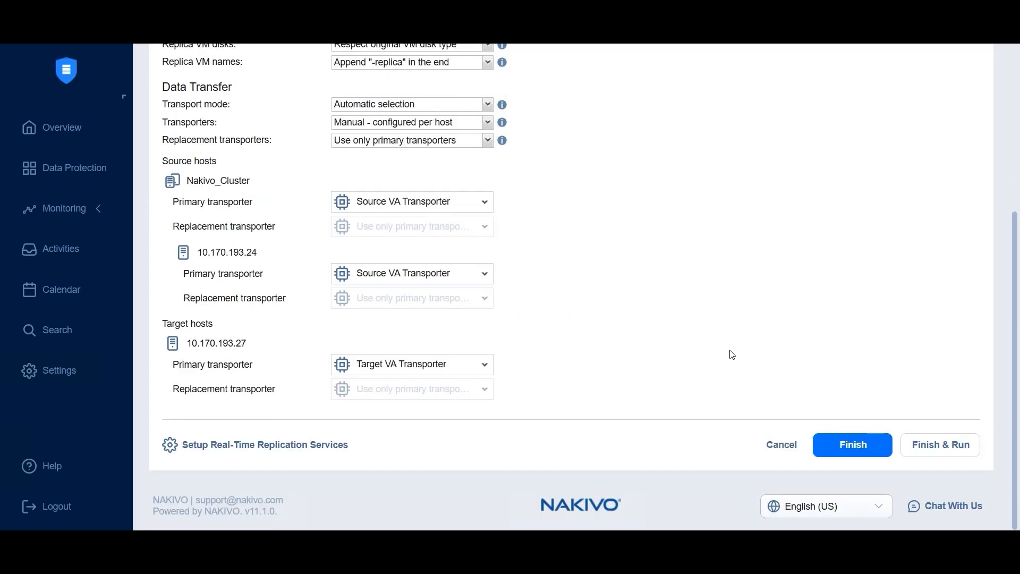
click(848, 447)
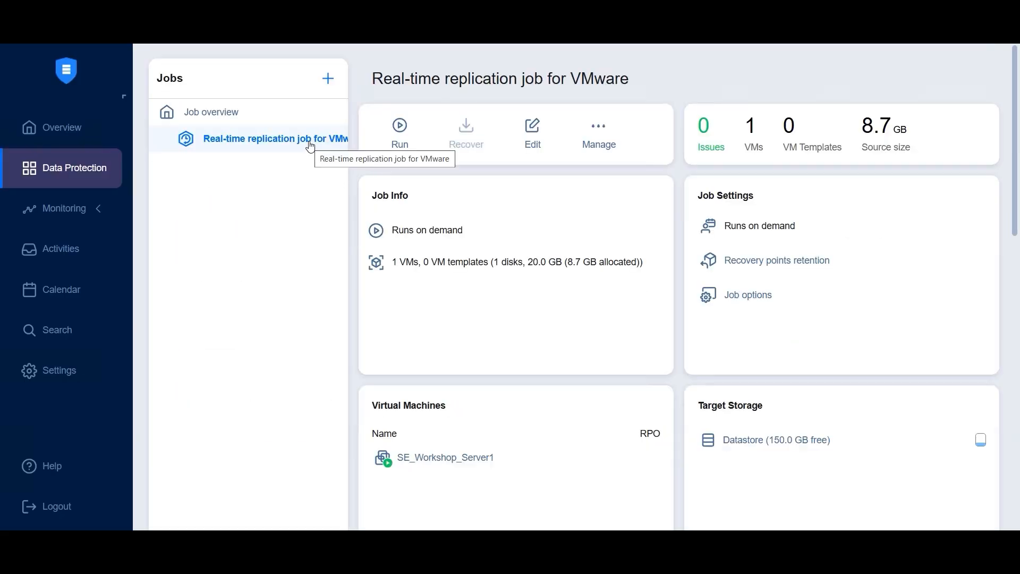
click(400, 132)
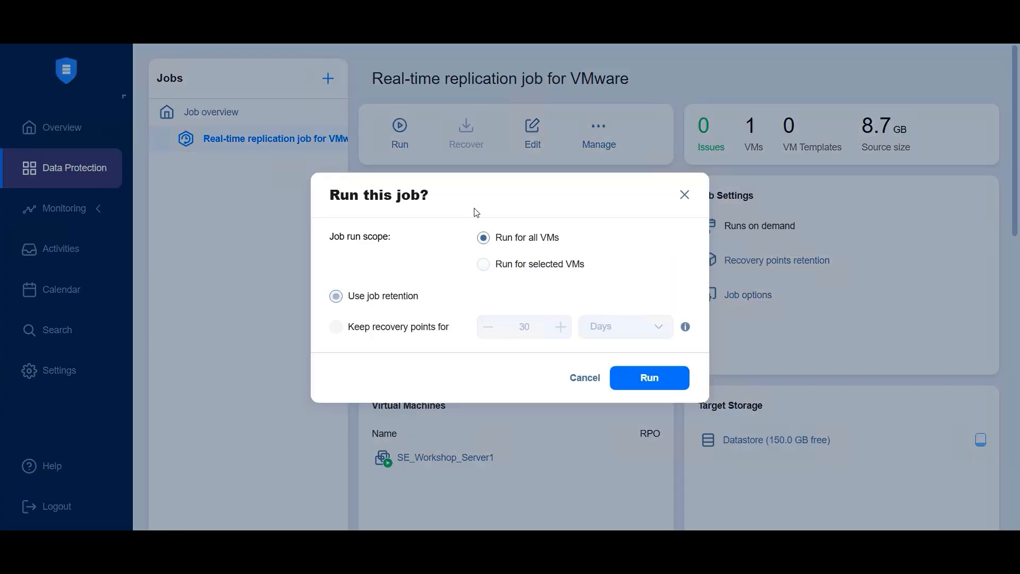
click(656, 380)
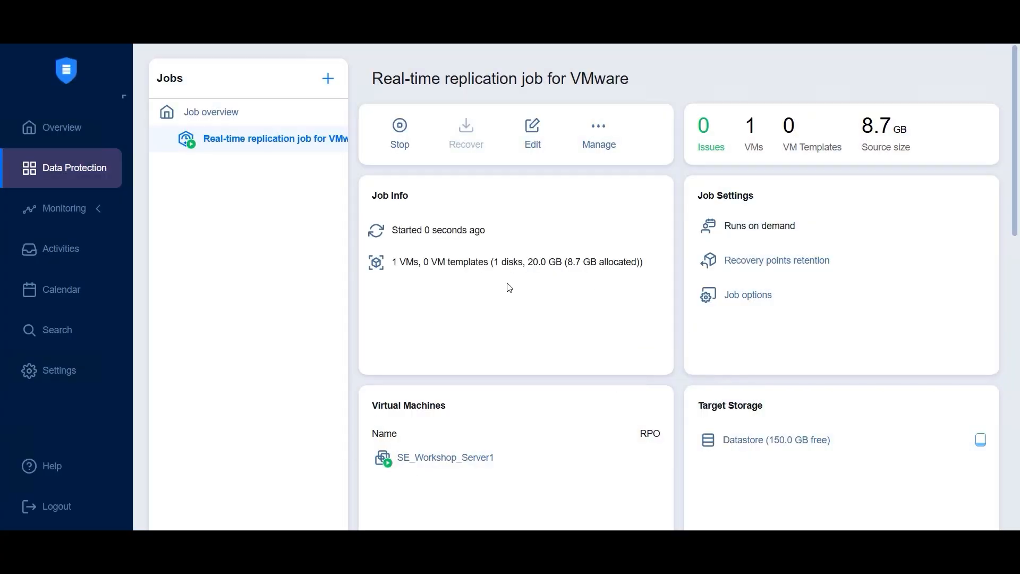
Step: Examine the running job's virtual machines, transporters and events, and check the SE_Workshop_Server1-replica VM in vSphere Client
scroll(500, 242, down, 5)
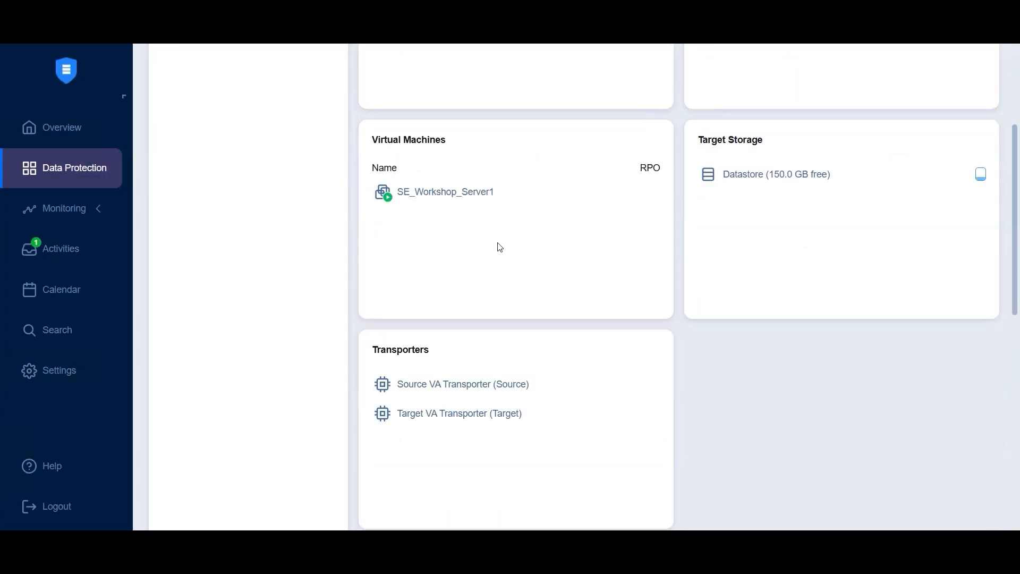
scroll(500, 247, down, 4)
scroll(508, 315, up, 2)
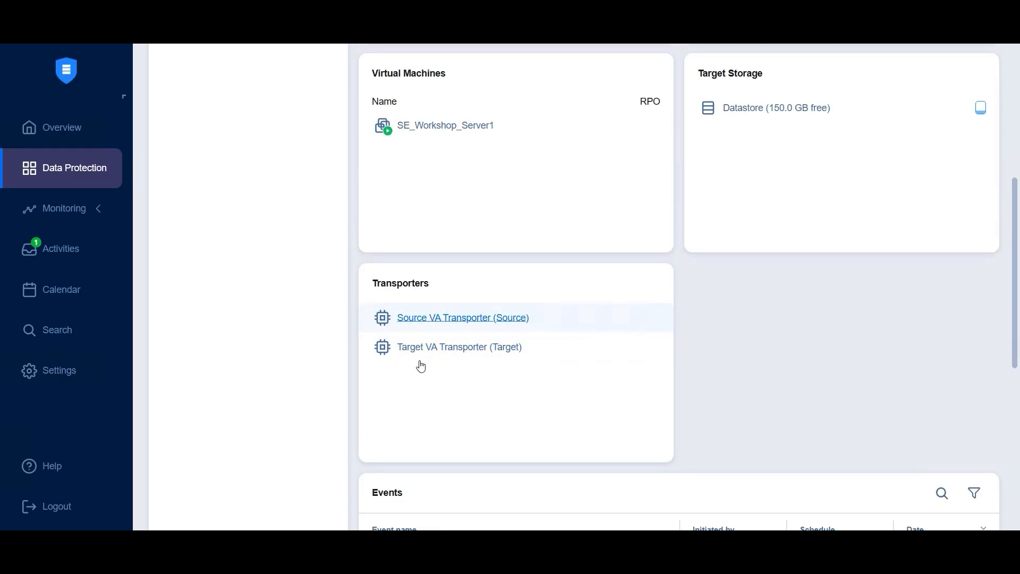
scroll(581, 232, up, 2)
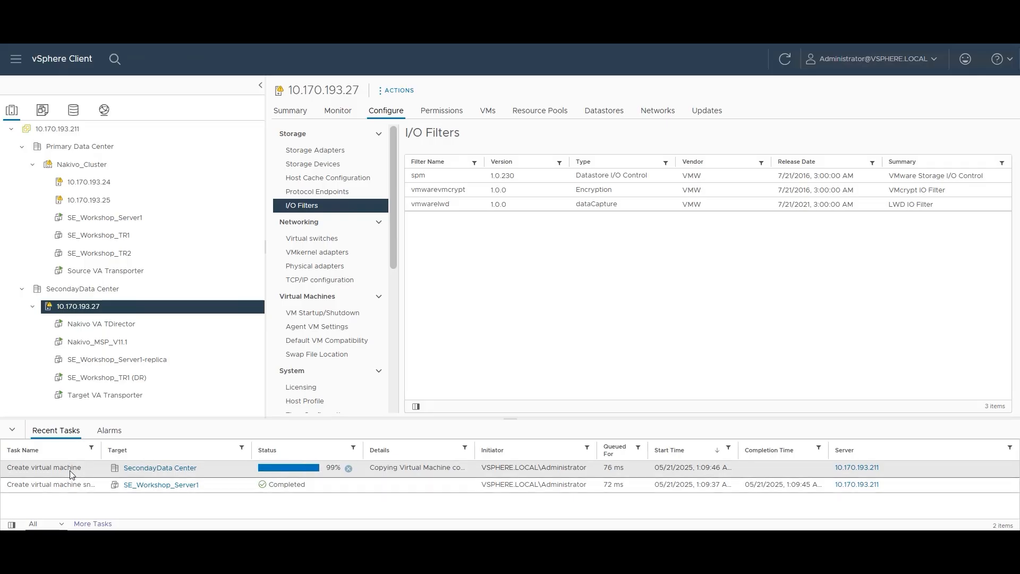
click(133, 361)
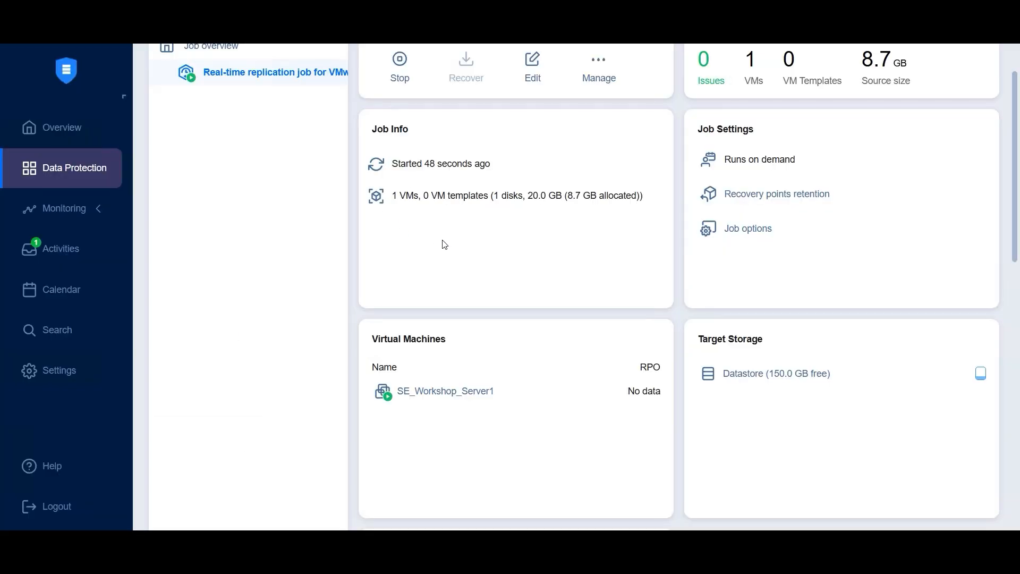
scroll(443, 249, down, 4)
scroll(444, 256, down, 4)
scroll(444, 259, up, 8)
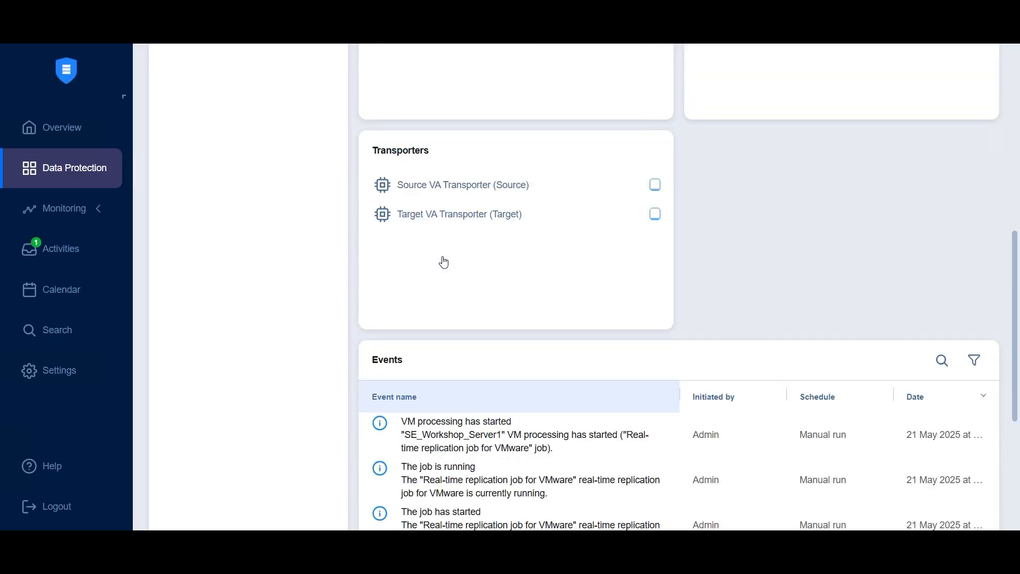
scroll(455, 253, up, 1)
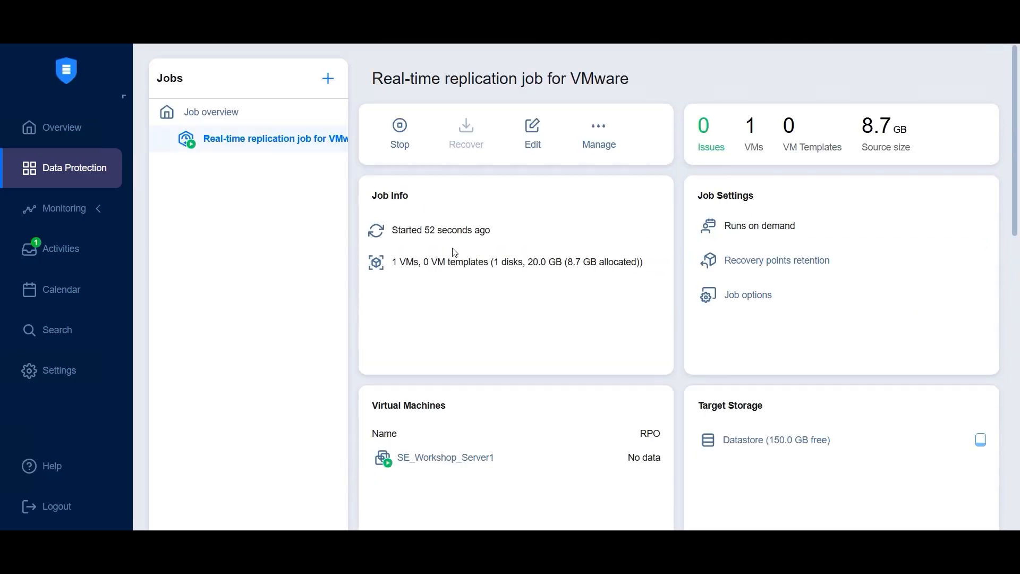